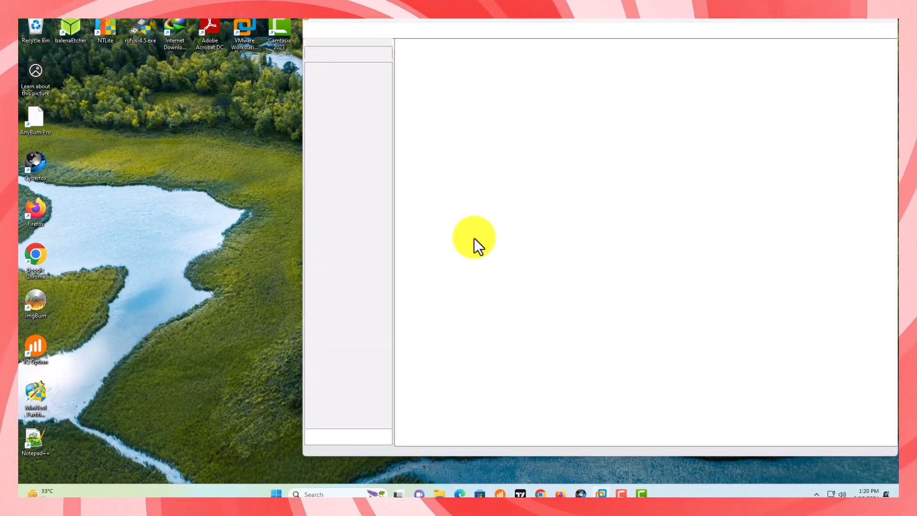
Start a typical virtual machine with the operating system installed later, choosing Microsoft Windows and Windows 10 x64 as the guest.
left_click(565, 123)
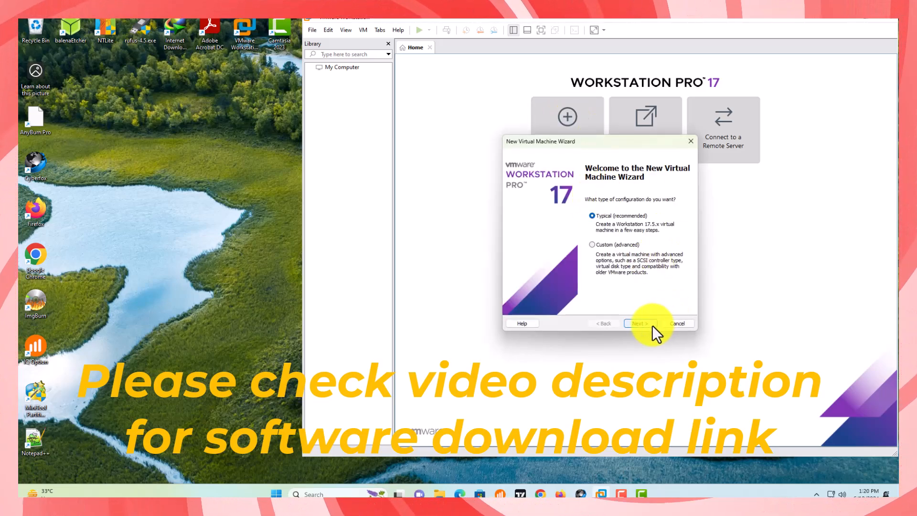
left_click(640, 323)
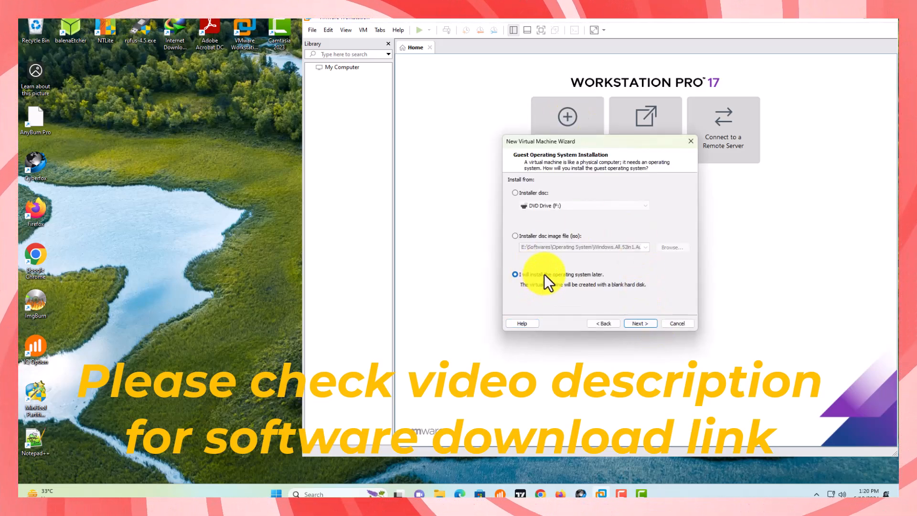
left_click(640, 323)
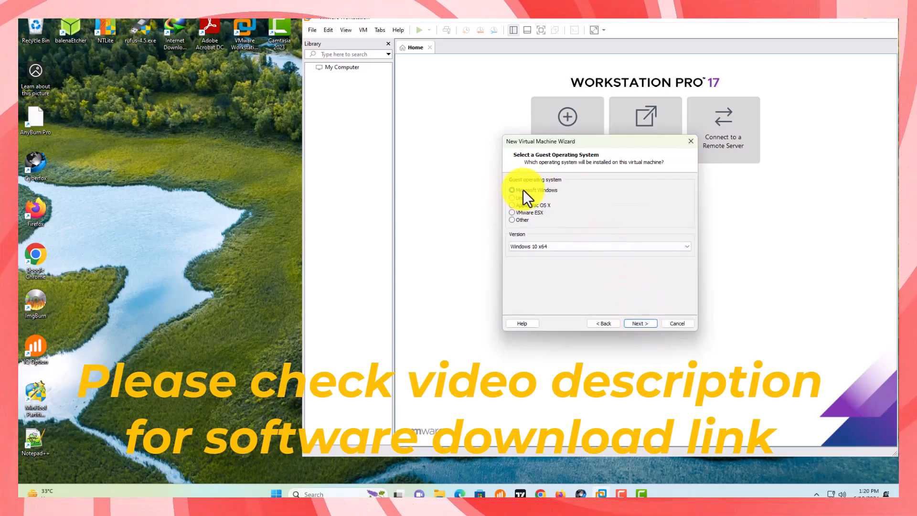
left_click(591, 247)
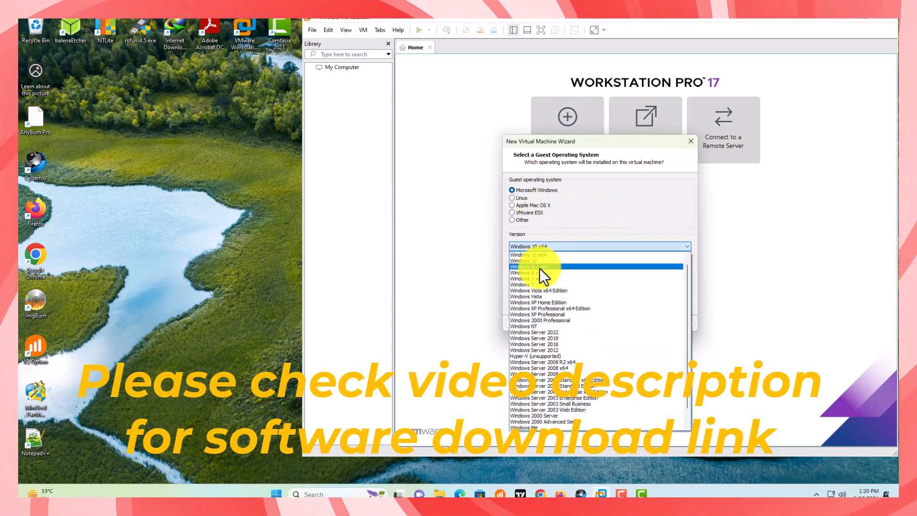
left_click(543, 254)
left_click(640, 324)
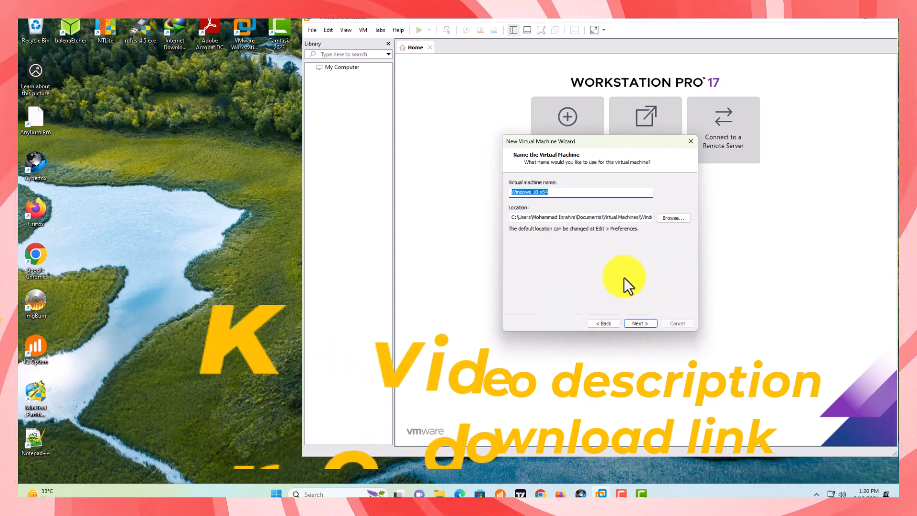
Name the virtual machine "Windows10 22H2 x64" and keep its default location.
left_click(564, 192)
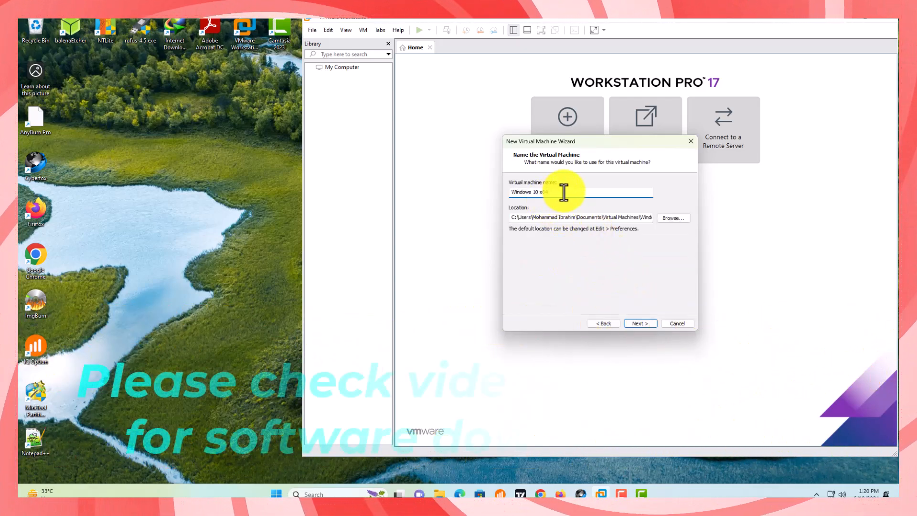
key("Left")
key("Left")
key("Left")
key("Left")
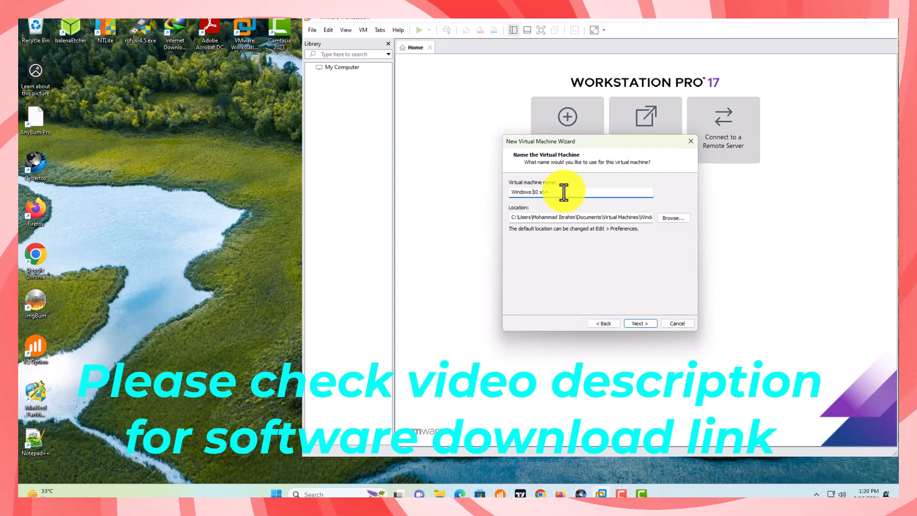
key("BackSpace")
key("Right")
key("Right")
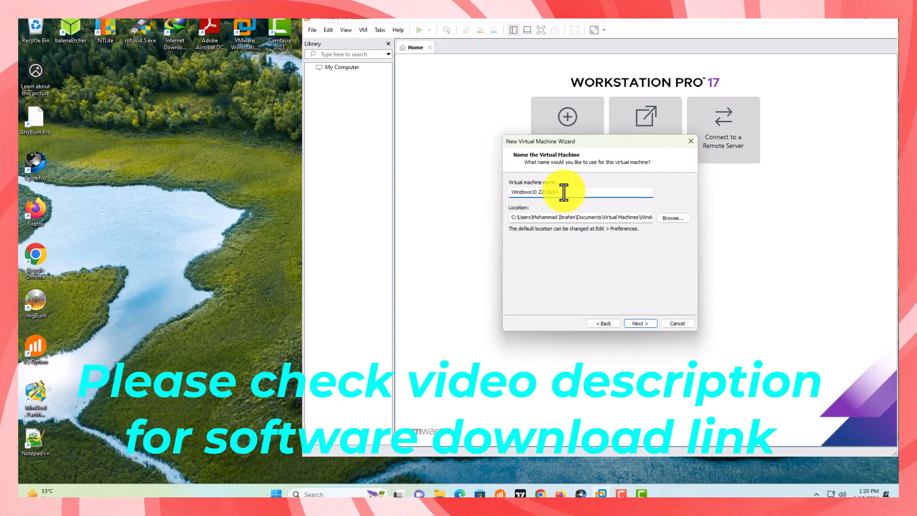
left_click(643, 323)
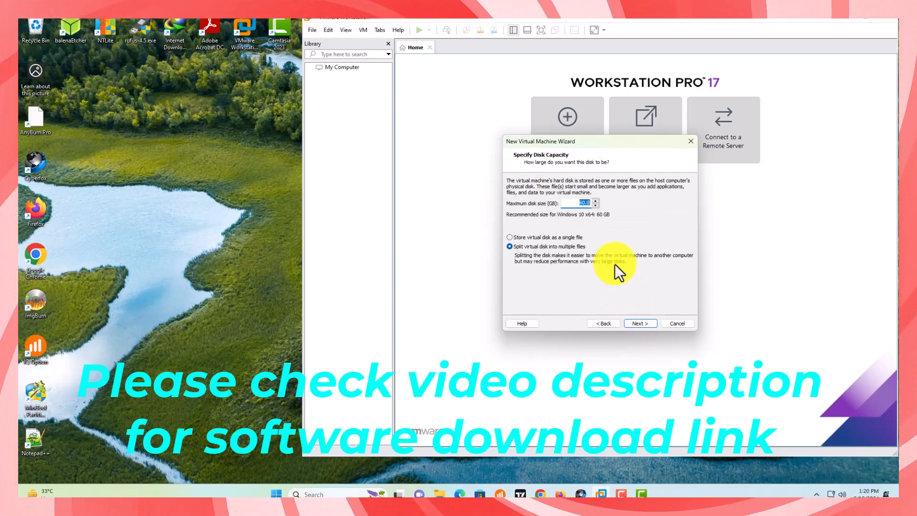
Store the virtual disk as a single file and set the virtual machine's memory to 4096 MB.
left_click(522, 238)
left_click(641, 323)
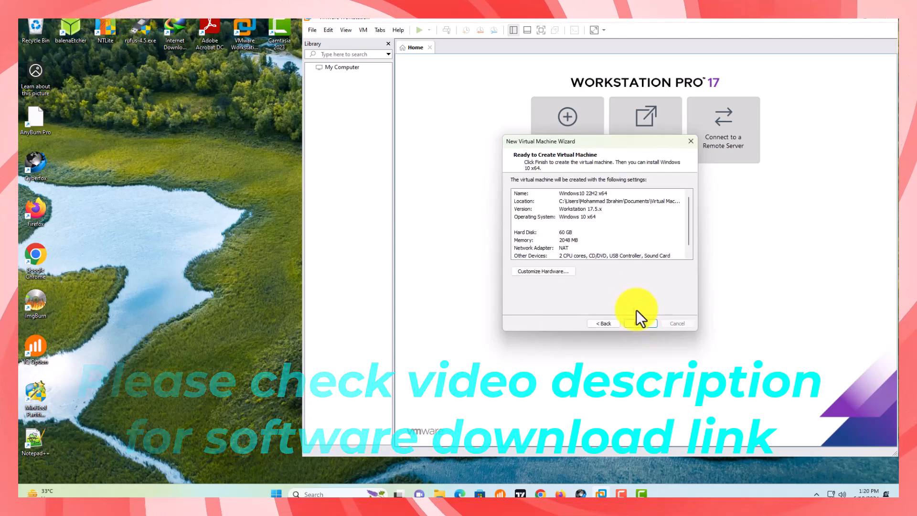
left_click(554, 272)
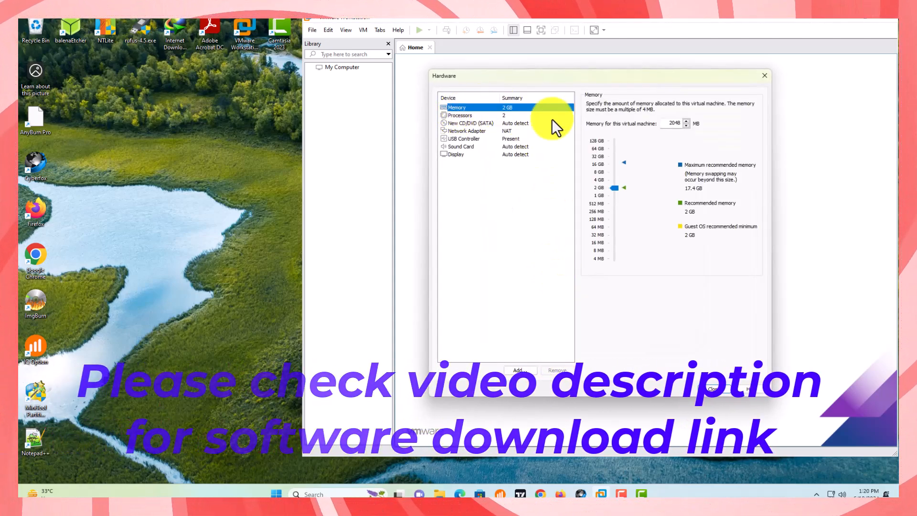
left_click_drag(614, 187, 615, 181)
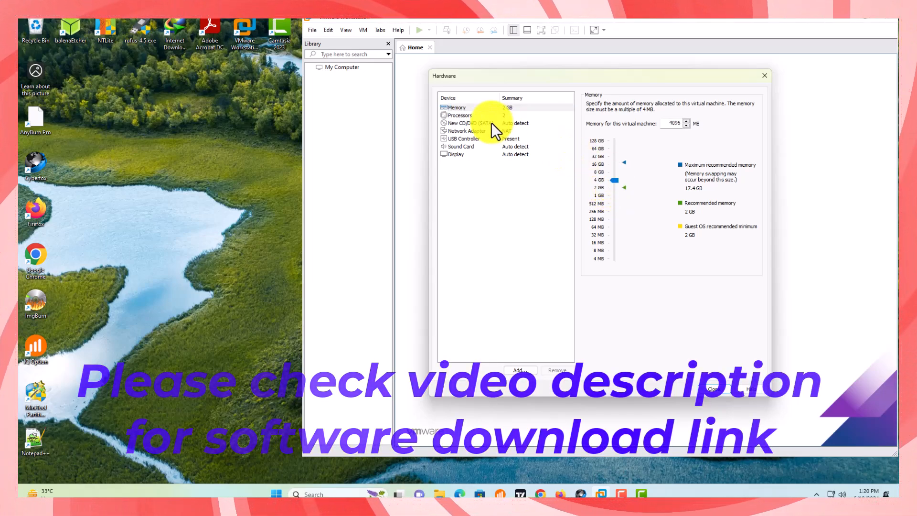
Review the hardware settings for the processors, network adapter, USB controller and sound card.
left_click(454, 115)
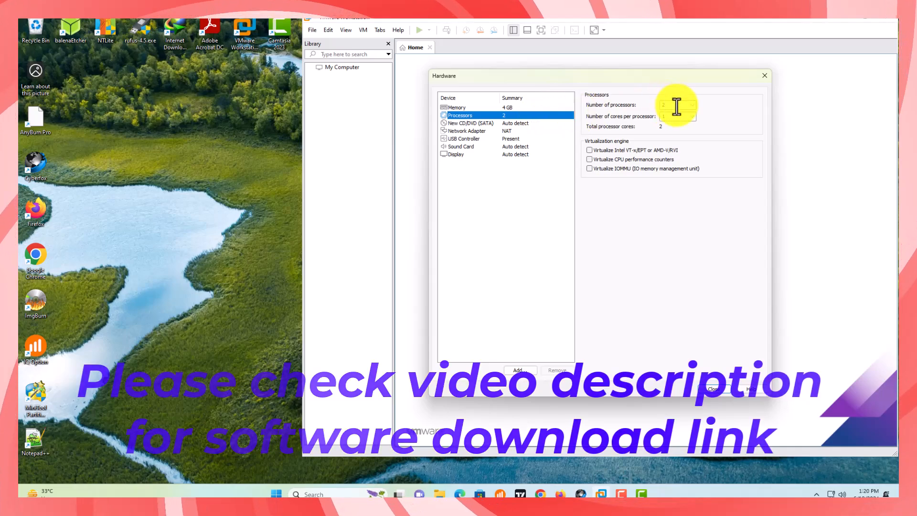
left_click(692, 104)
left_click(692, 104)
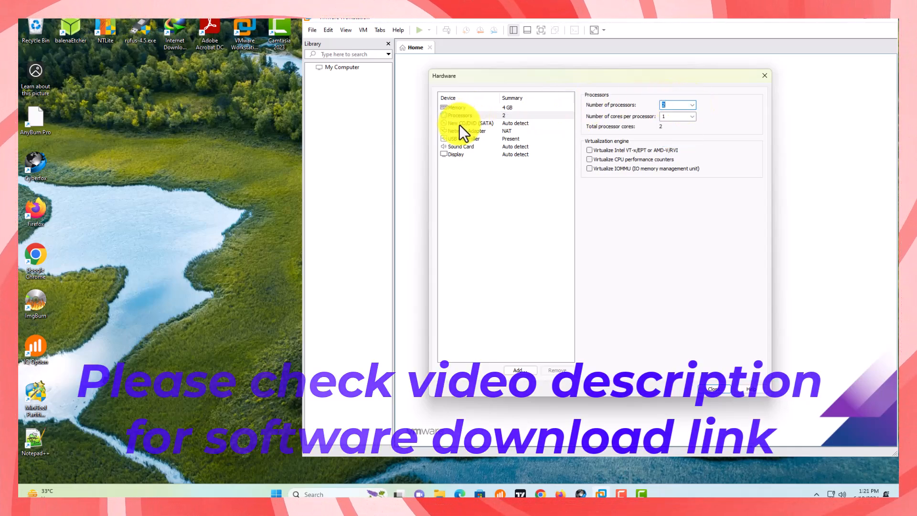
left_click(459, 131)
left_click(460, 139)
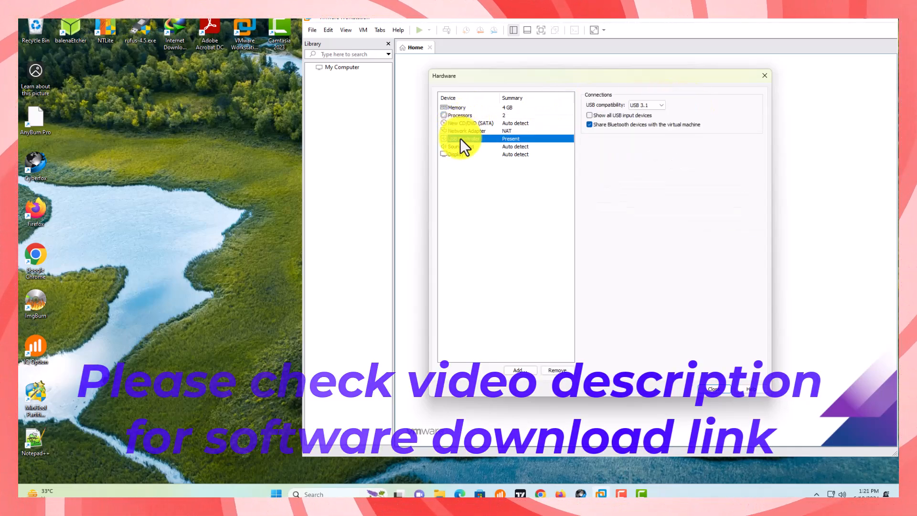
left_click(526, 146)
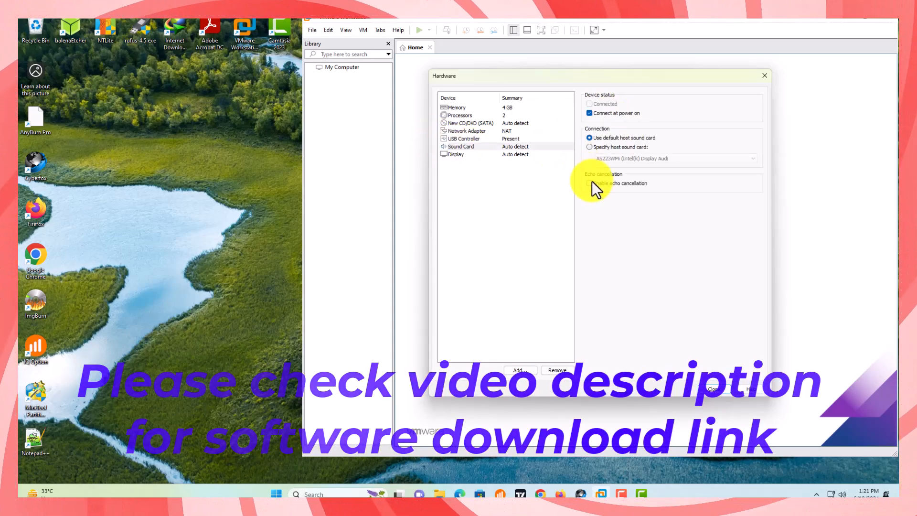
Enable stretch mode for the virtual machine's display with the Free stretch option.
left_click(453, 154)
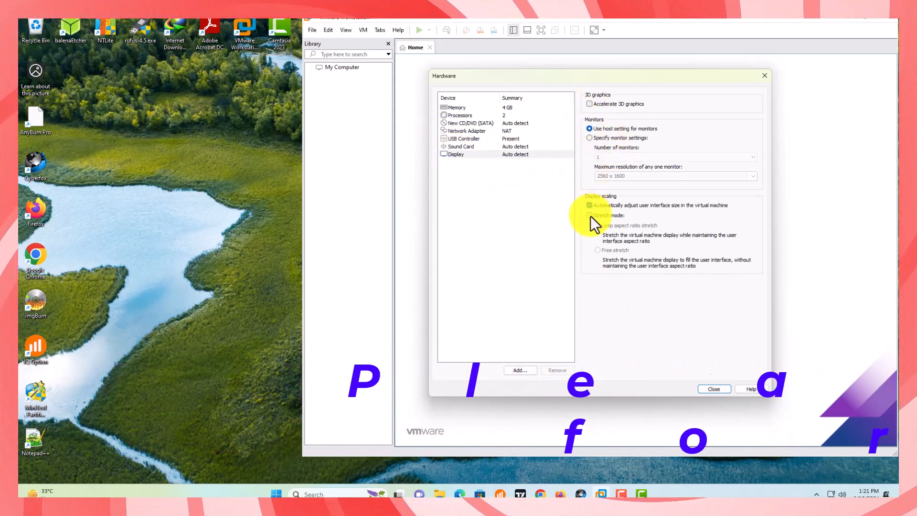
left_click(589, 215)
left_click(597, 250)
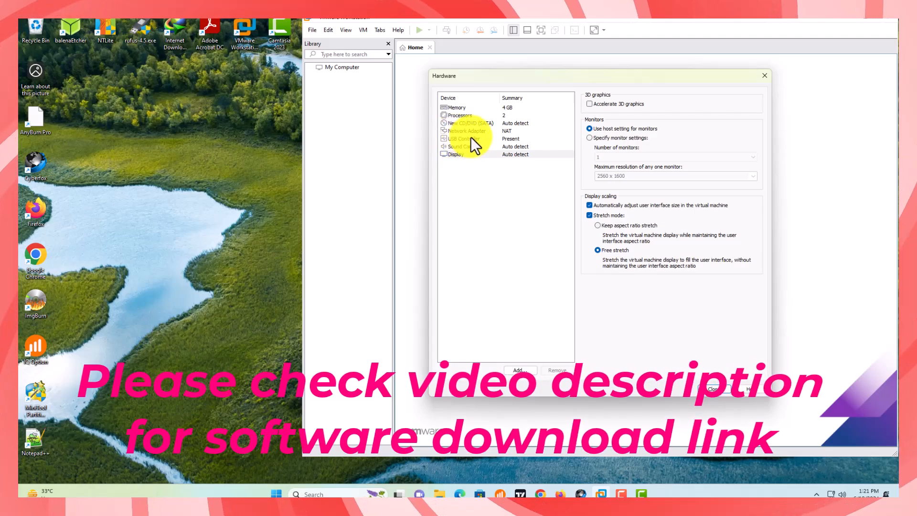
Attach Windows10 22H2.iso from the D: drive to the virtual CD/DVD drive and finish creating the virtual machine.
left_click(469, 123)
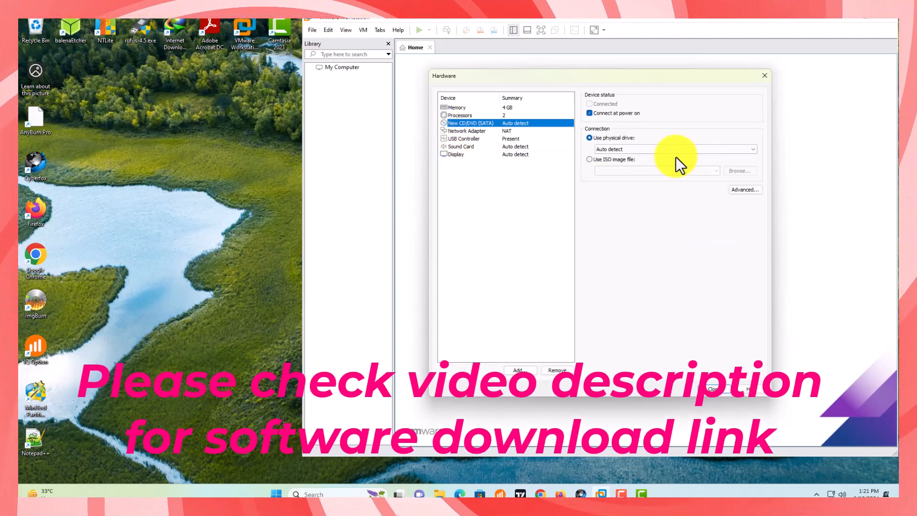
left_click(593, 160)
left_click(741, 173)
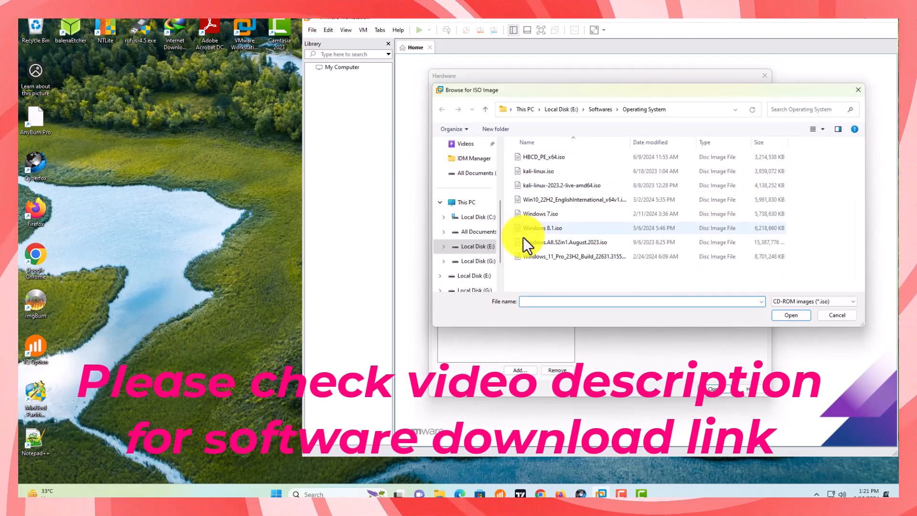
left_click(480, 233)
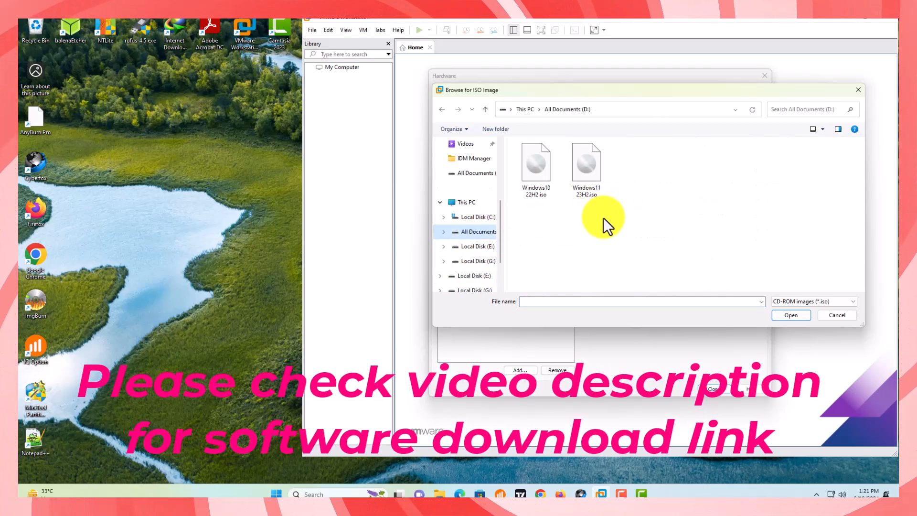
left_click(549, 196)
left_click(793, 316)
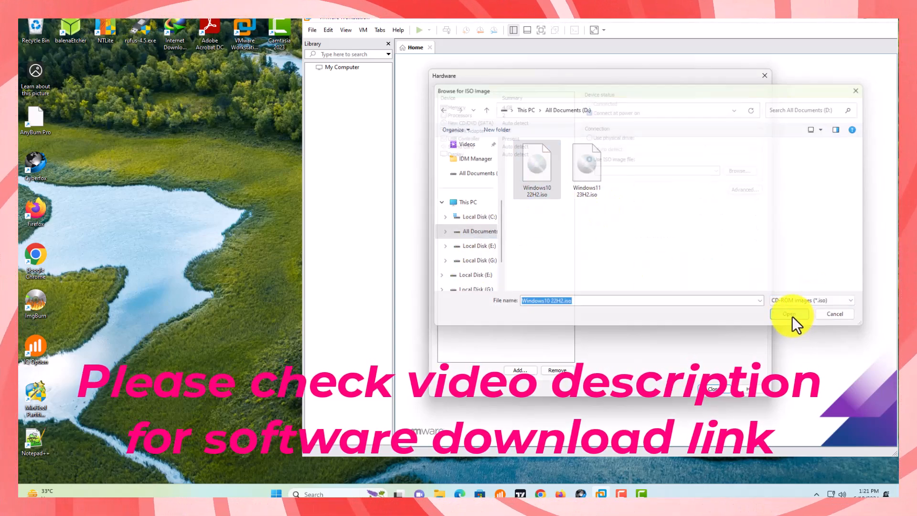
left_click(712, 388)
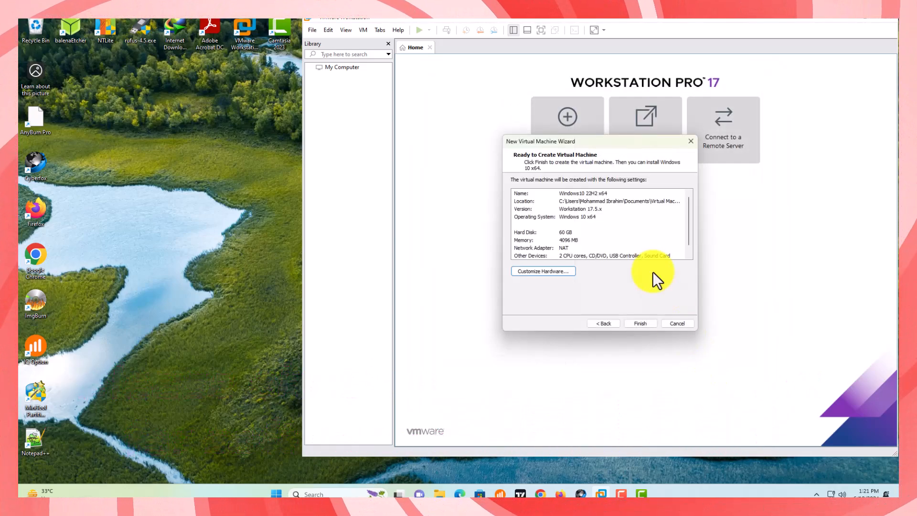
left_click(640, 323)
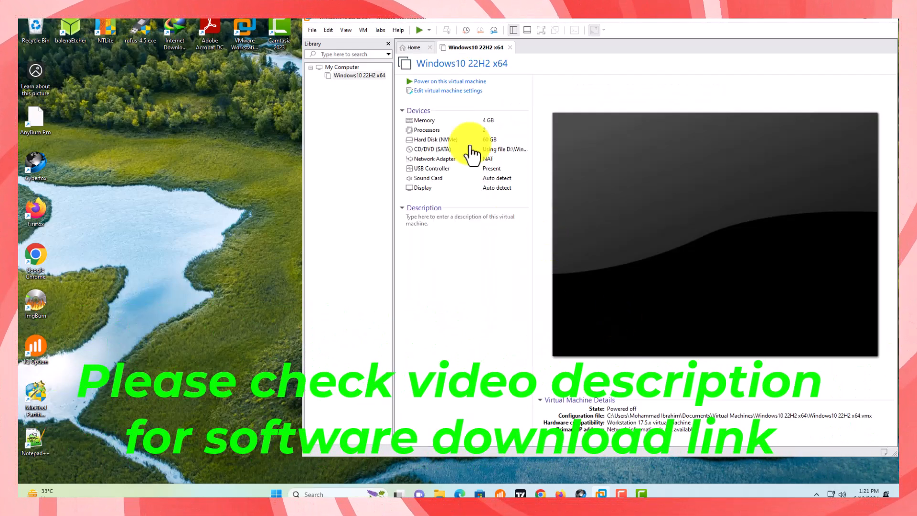
Disable side channel mitigations for Hyper-V enabled hosts in the virtual machine's advanced options.
left_click(447, 90)
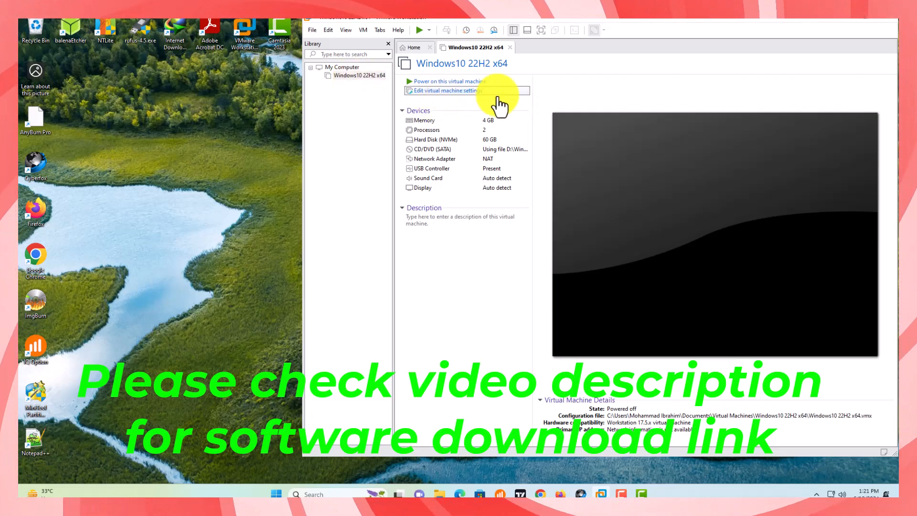
left_click(463, 87)
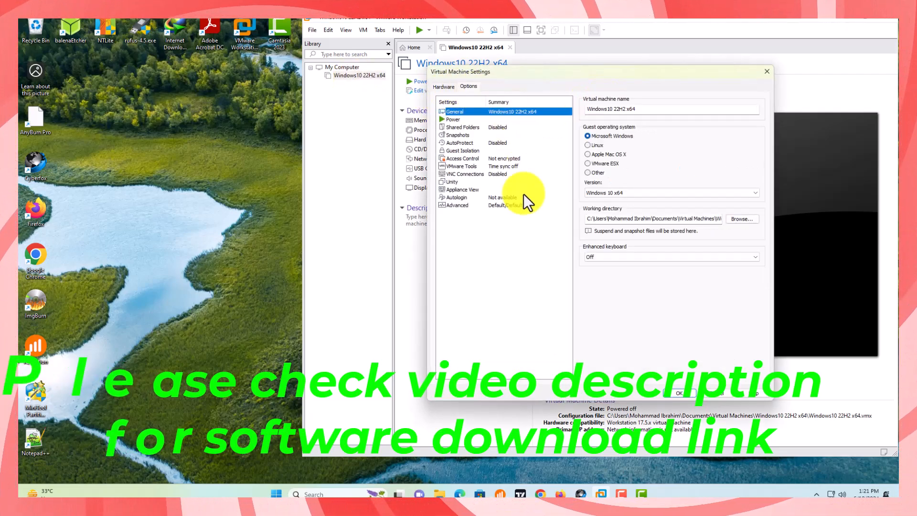
left_click(452, 205)
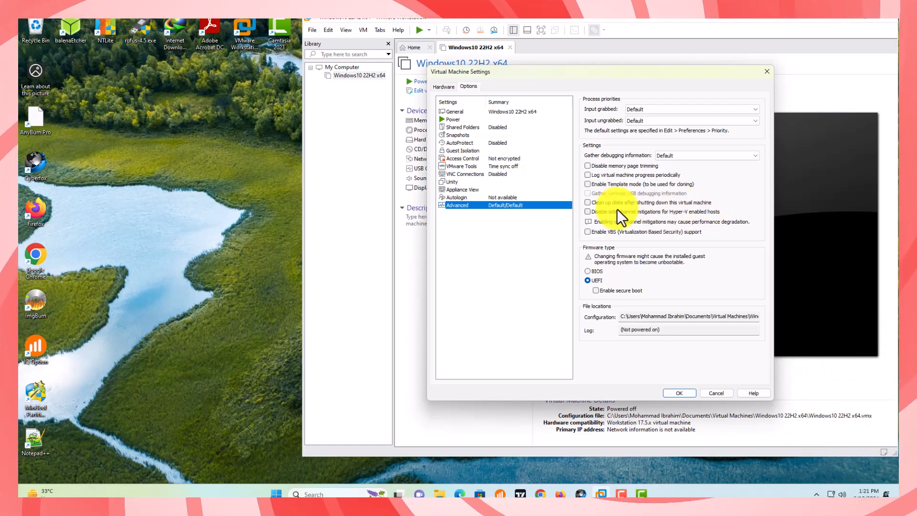
left_click(588, 211)
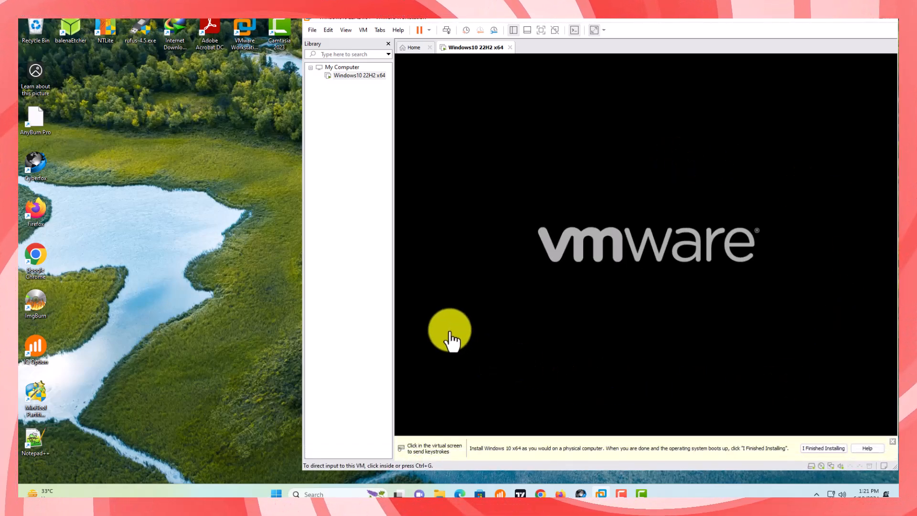
Boot the virtual machine from the installation image and start the Windows installation with English (United States) and the US keyboard.
left_click(492, 317)
key("Return")
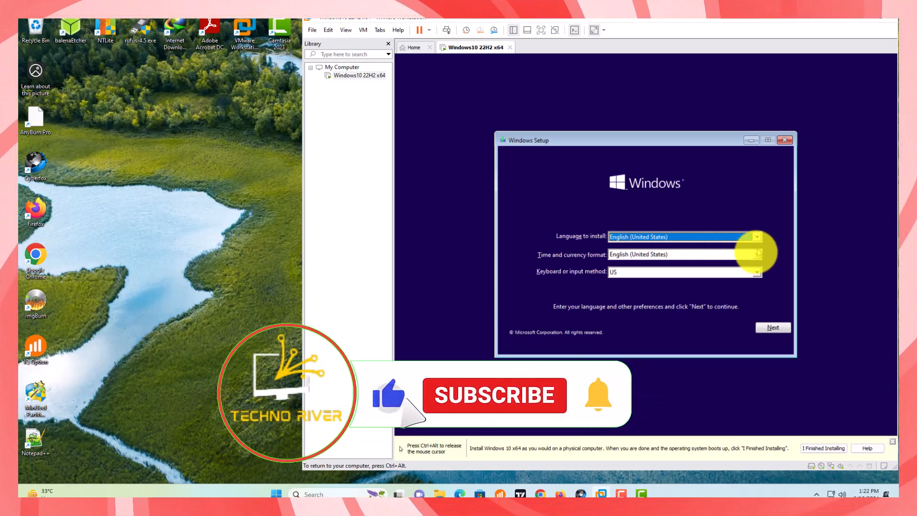
left_click(770, 327)
left_click(641, 249)
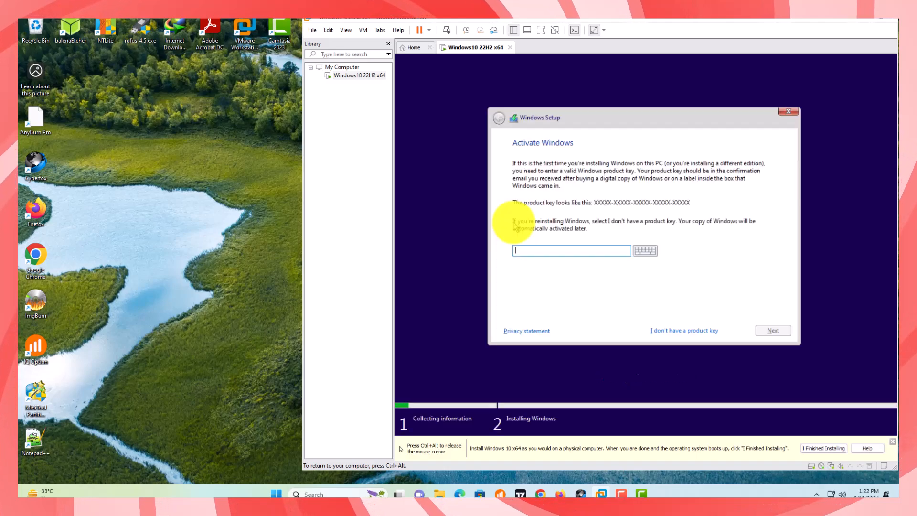
Select Windows 10 Pro without entering a product key and accept the license terms.
left_click(661, 330)
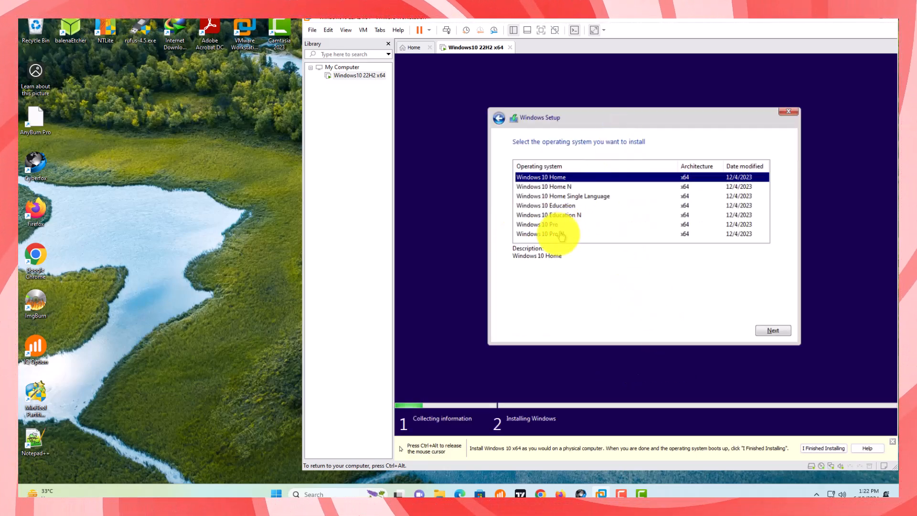
left_click(546, 227)
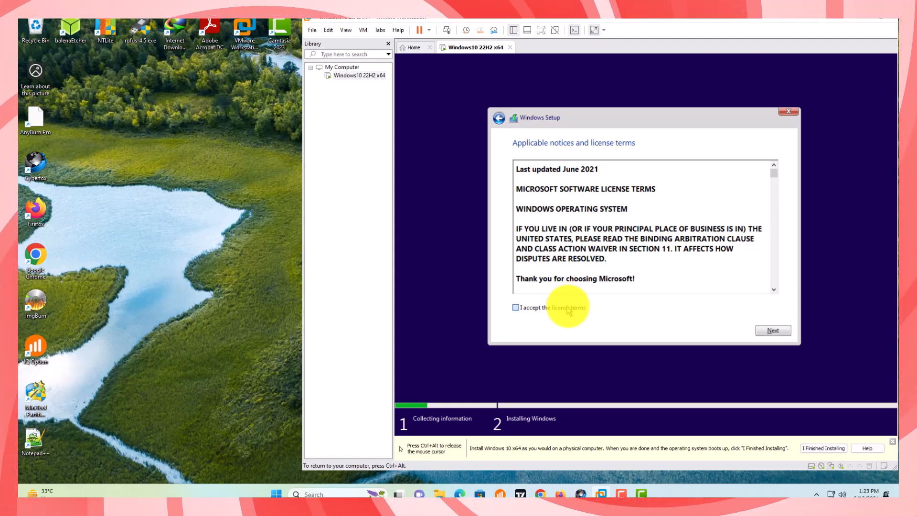
left_click(569, 308)
left_click(772, 330)
Install Windows on Drive 0's unallocated space and restart the virtual machine to continue the setup.
left_click(573, 213)
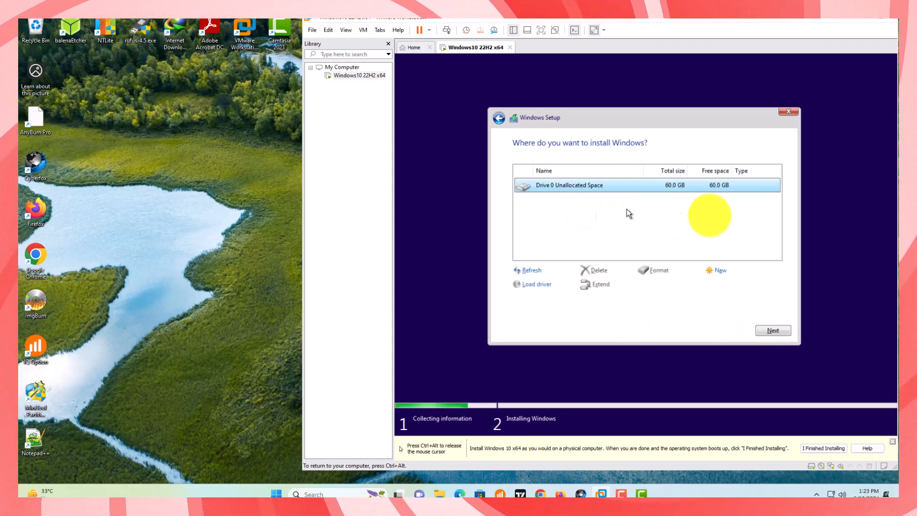
left_click(772, 331)
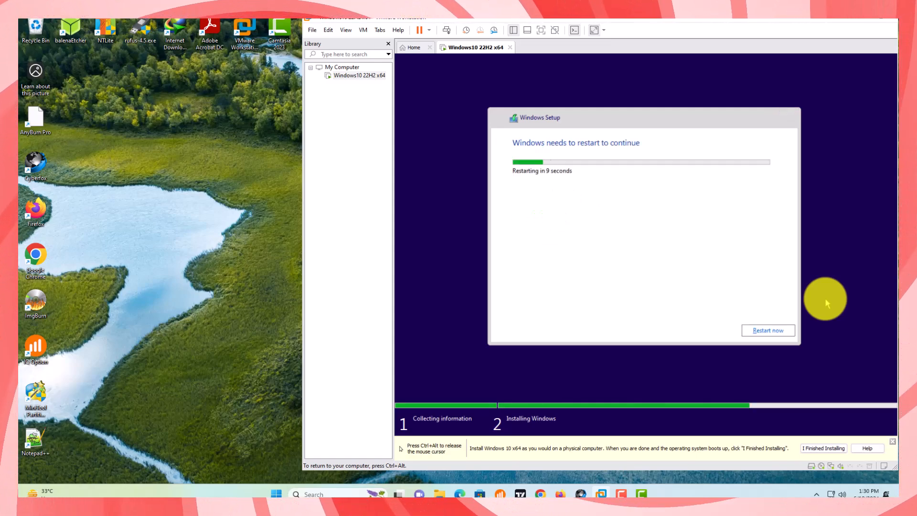
left_click(766, 331)
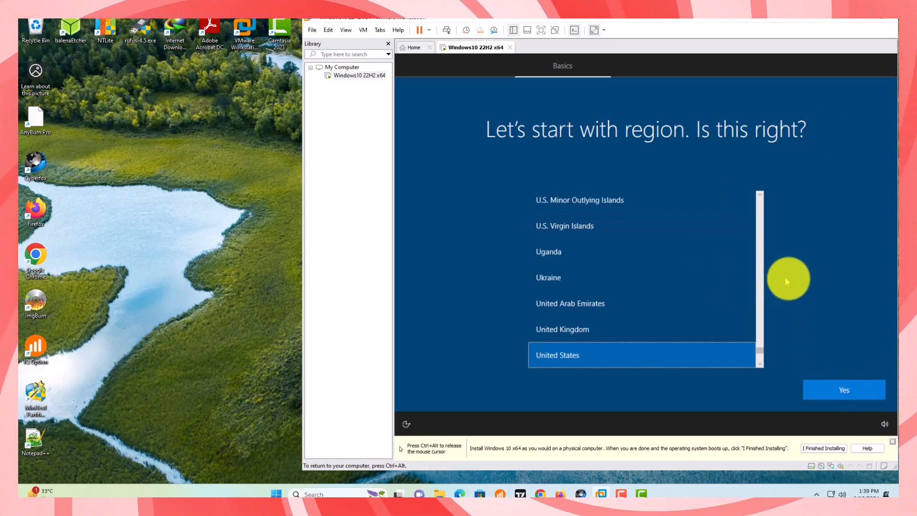
Confirm United States as the region and accept the keyboard layout without adding a second one.
left_click(836, 390)
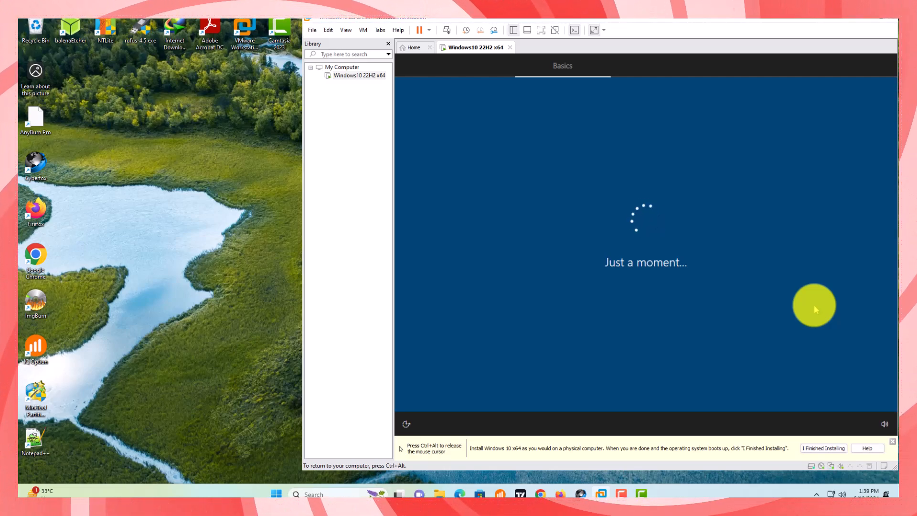
left_click(848, 385)
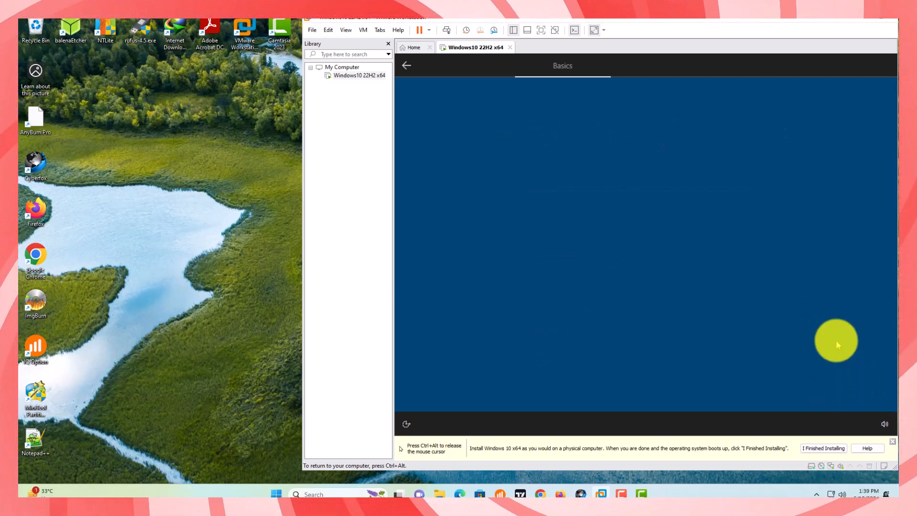
left_click(756, 306)
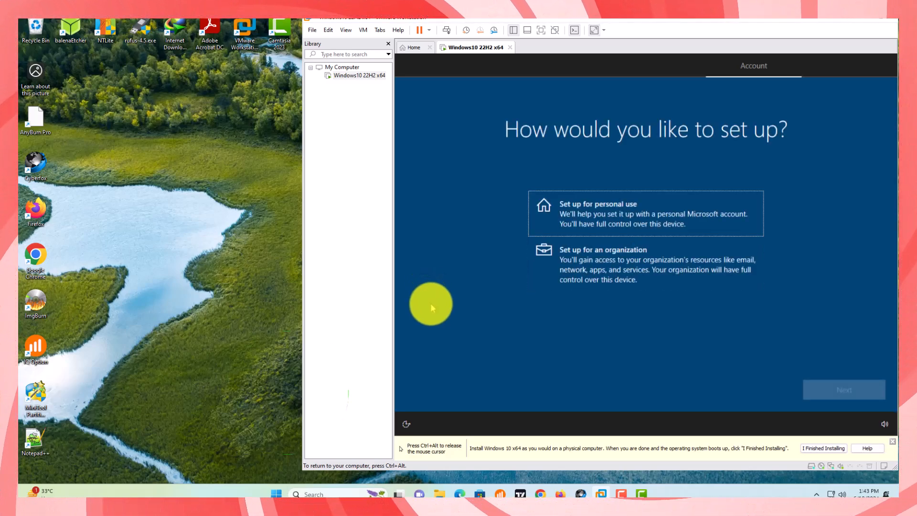
Set Windows up for personal use with an offline account and the limited experience.
left_click(635, 200)
left_click(837, 387)
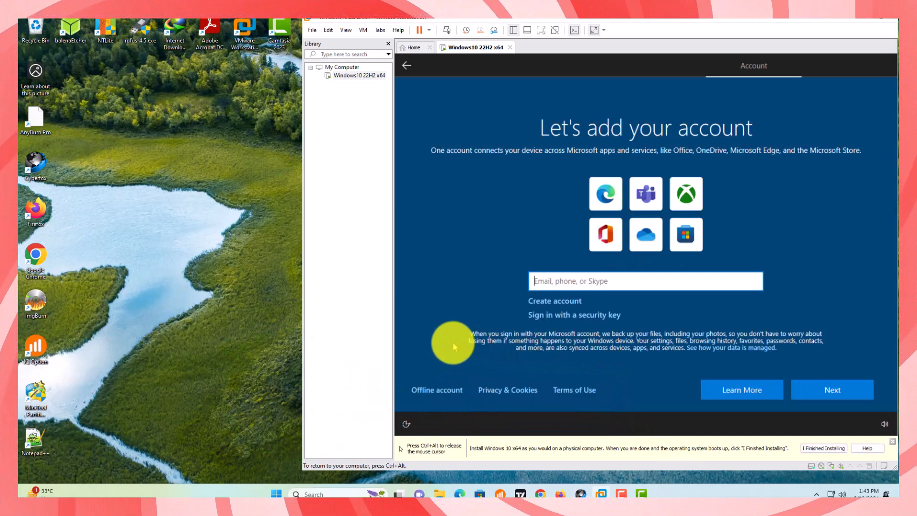
left_click(436, 391)
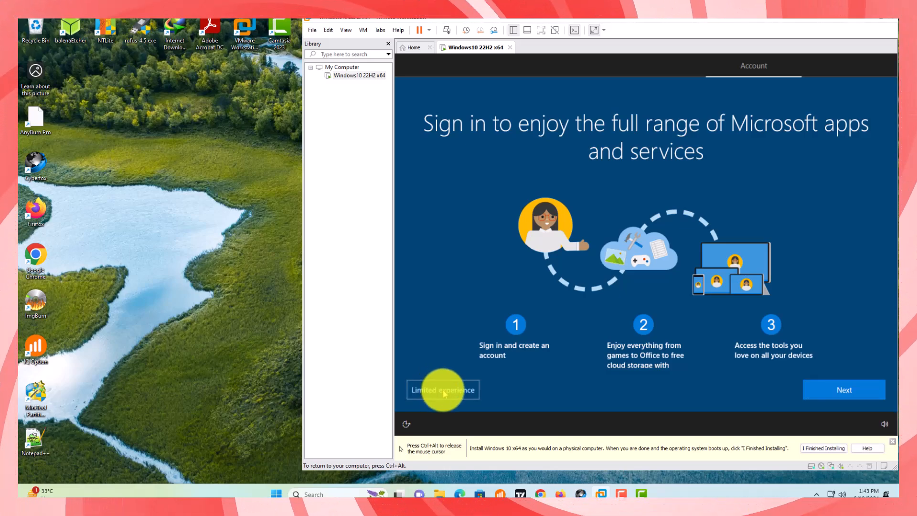
left_click(444, 390)
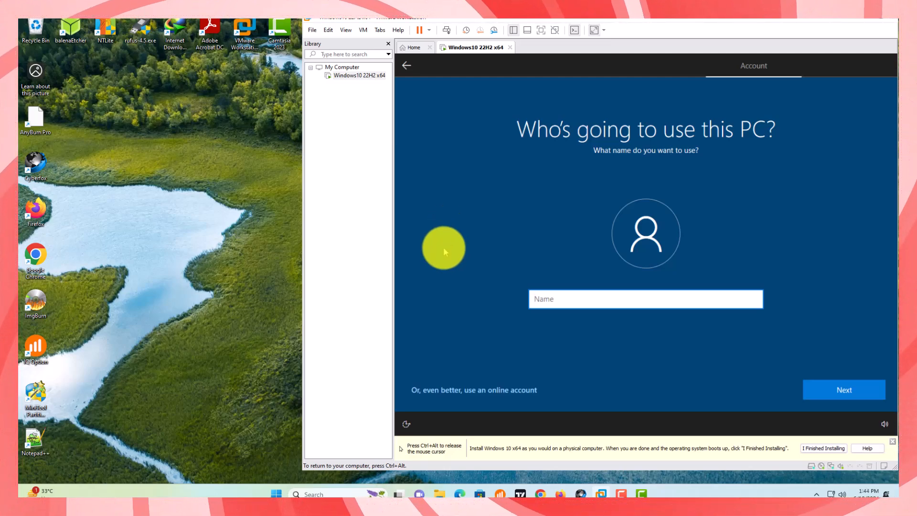
Name the local account TechnoRiver and leave its password blank.
type("Techno")
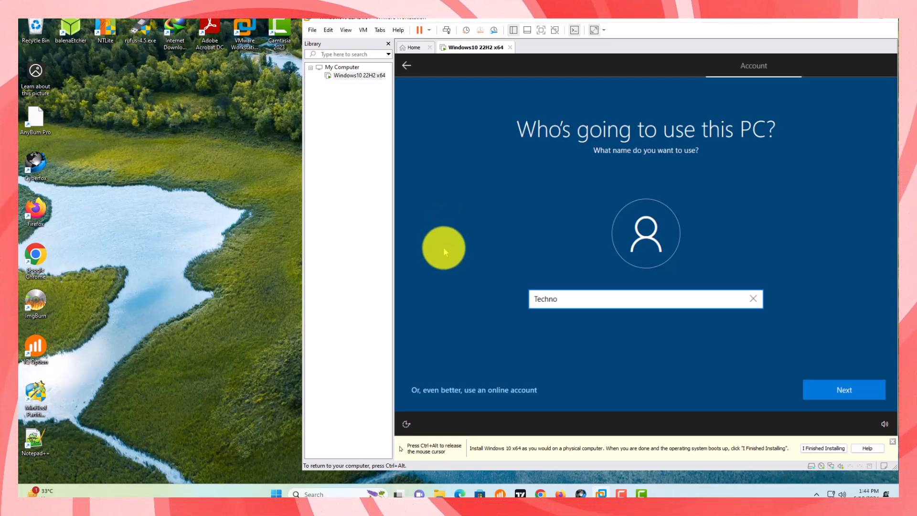
type("River")
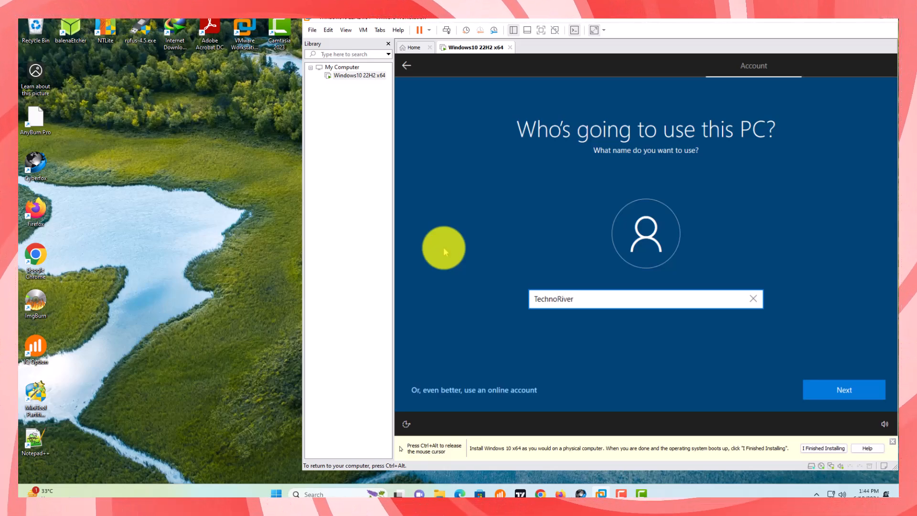
left_click(860, 391)
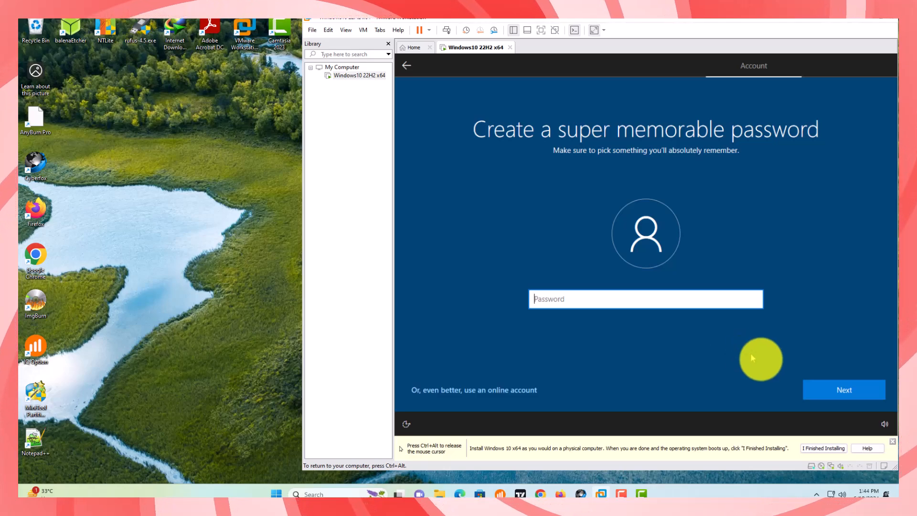
left_click(843, 389)
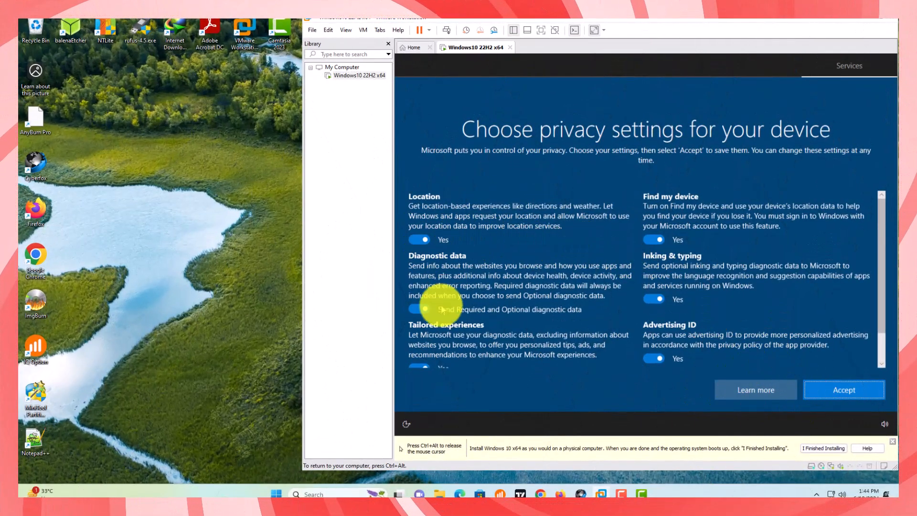
Accept the default privacy settings and pass the remaining setup pages to reach the desktop.
scroll(468, 365, "down", 2)
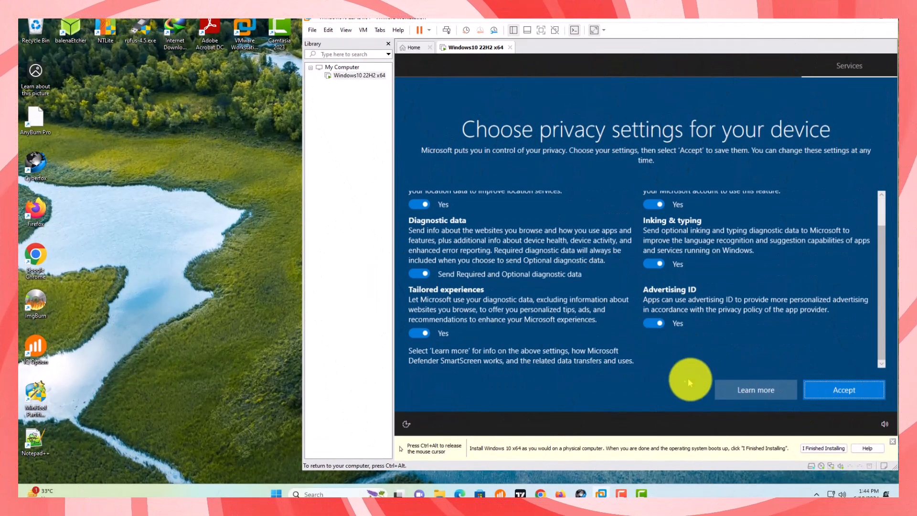
left_click(844, 390)
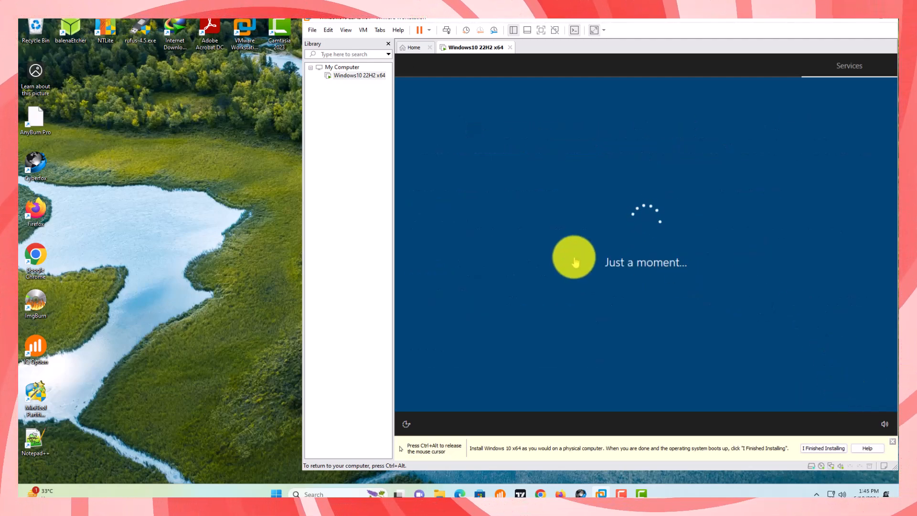
left_click(755, 391)
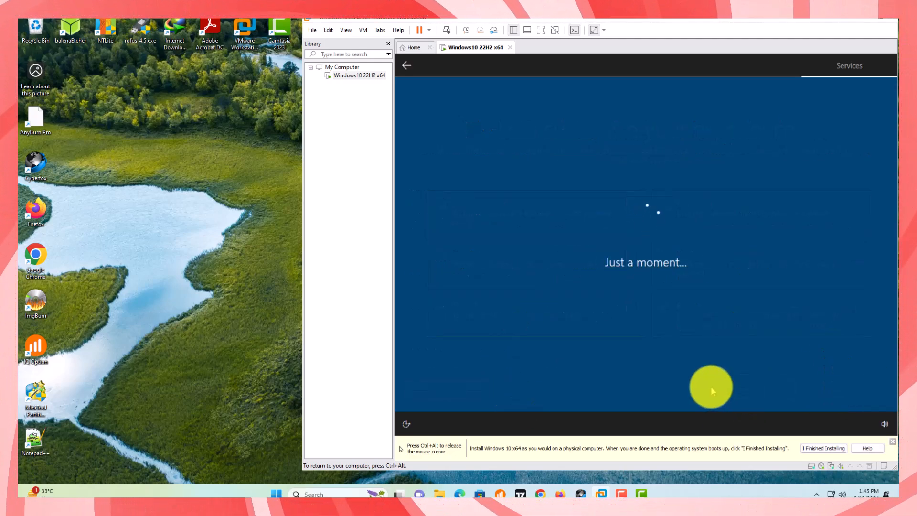
left_click(800, 390)
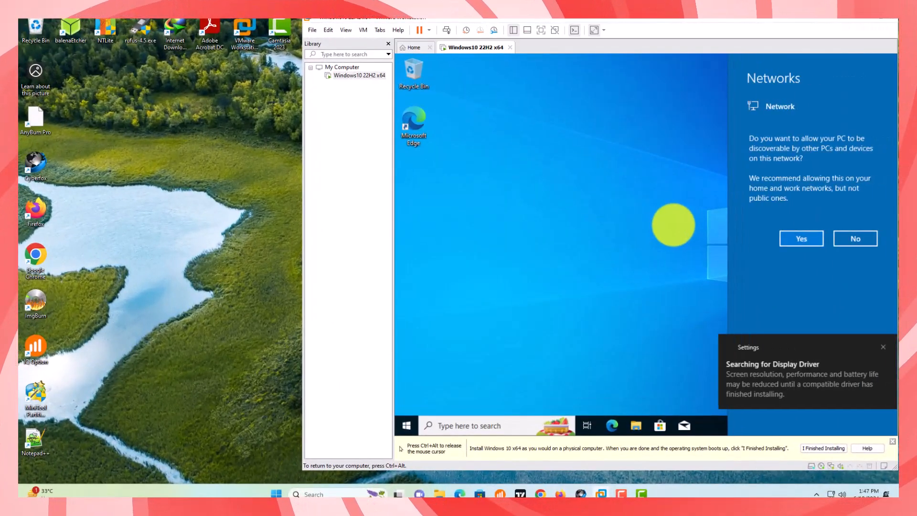
Make the PC discoverable on the network and dismiss the installation hint and the Microsoft Edge welcome window.
left_click(810, 243)
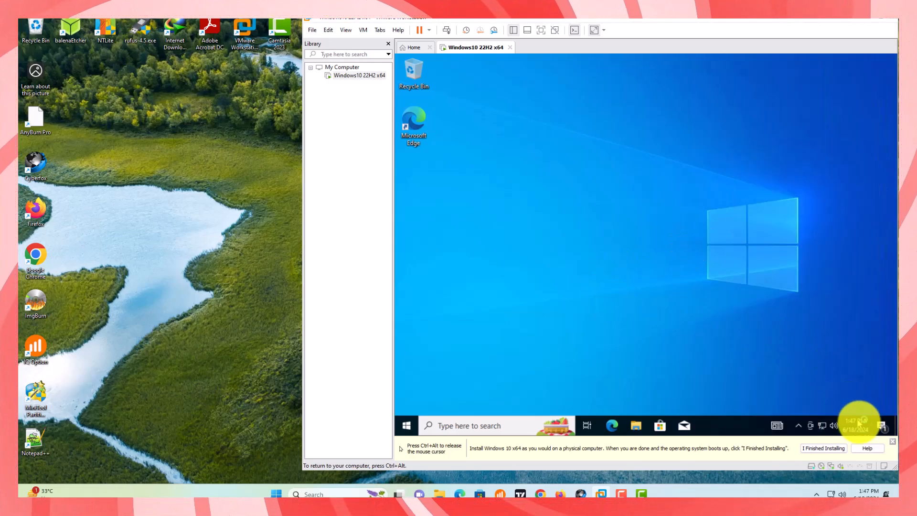
left_click(892, 441)
right_click(565, 122)
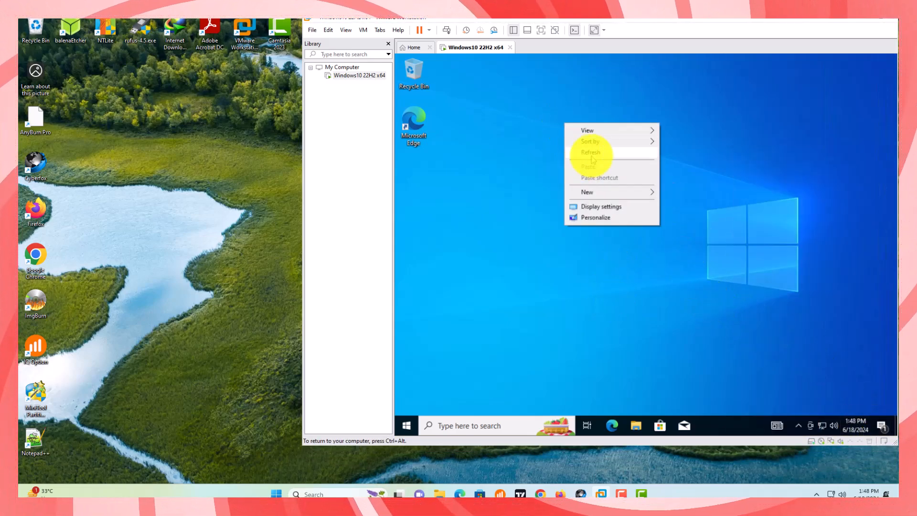
left_click(592, 153)
right_click(494, 153)
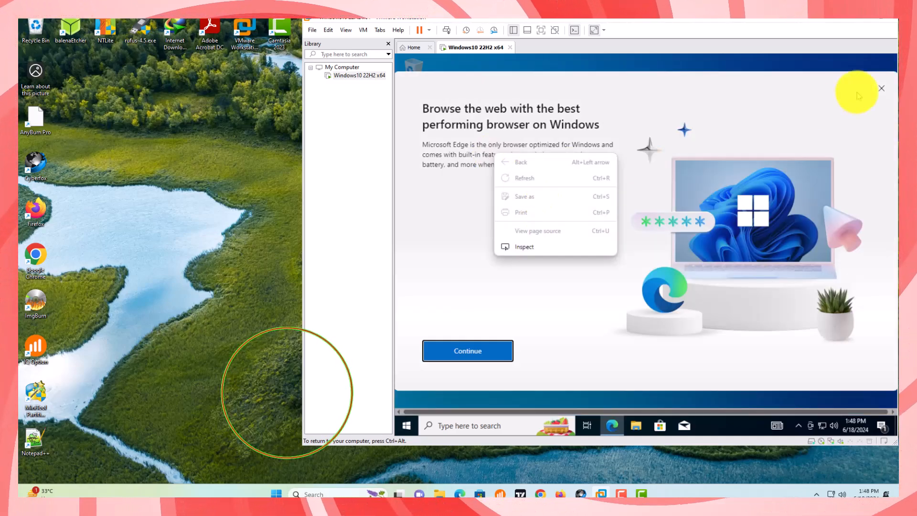
left_click(882, 90)
Create a new text document on the guest desktop and move it near the Windows logo.
right_click(580, 162)
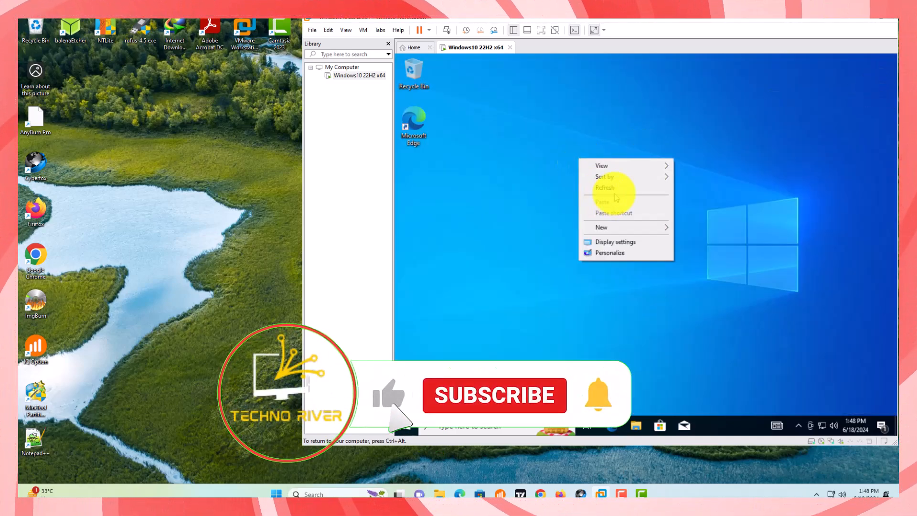
mouse_move(620, 231)
left_click(724, 276)
left_click_drag(600, 198, 647, 230)
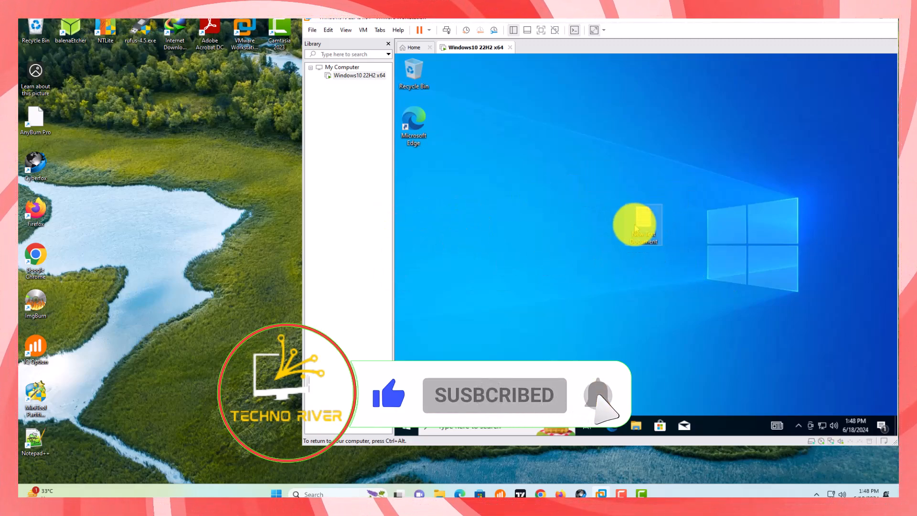
Try to copy New Text Document from the guest desktop and paste it onto the host desktop.
right_click(638, 223)
left_click(666, 349)
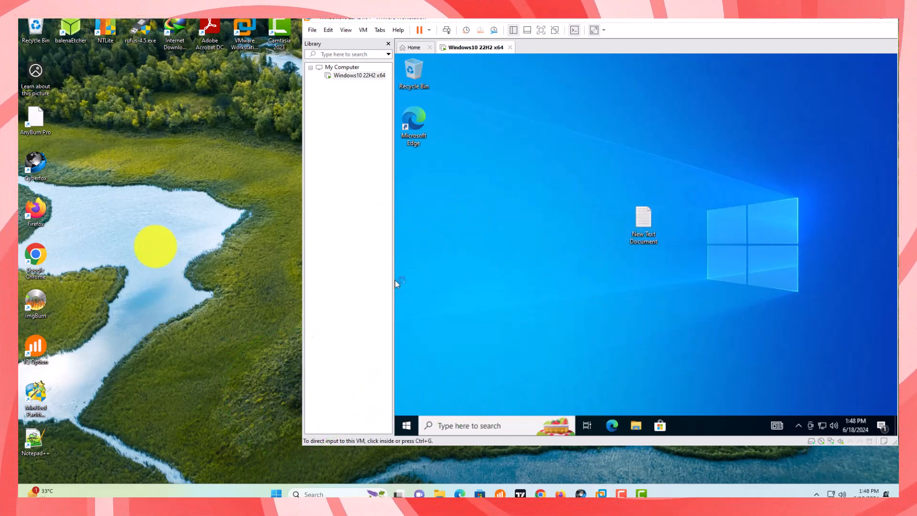
right_click(158, 246)
left_click(480, 229)
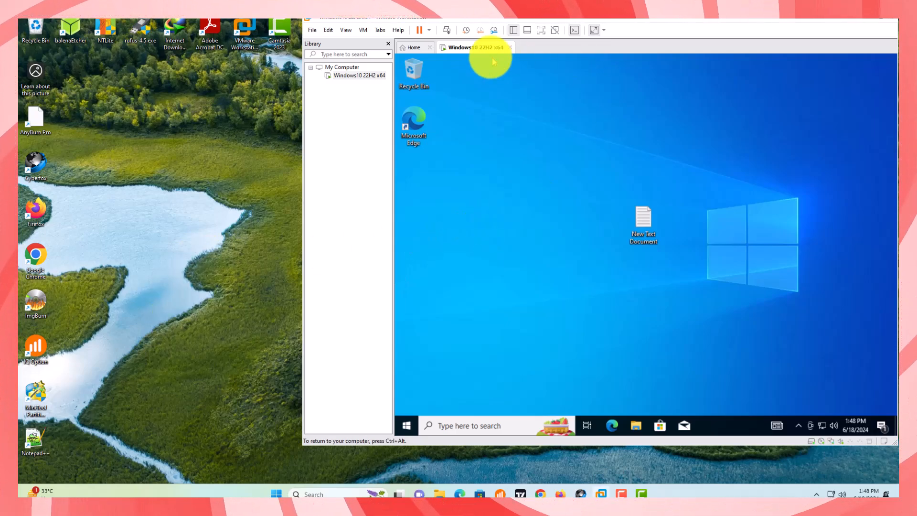
Start the VMware Tools installation for the Windows10 22H2 x64 virtual machine.
key("ctrl+alt")
left_click(363, 30)
left_click(401, 135)
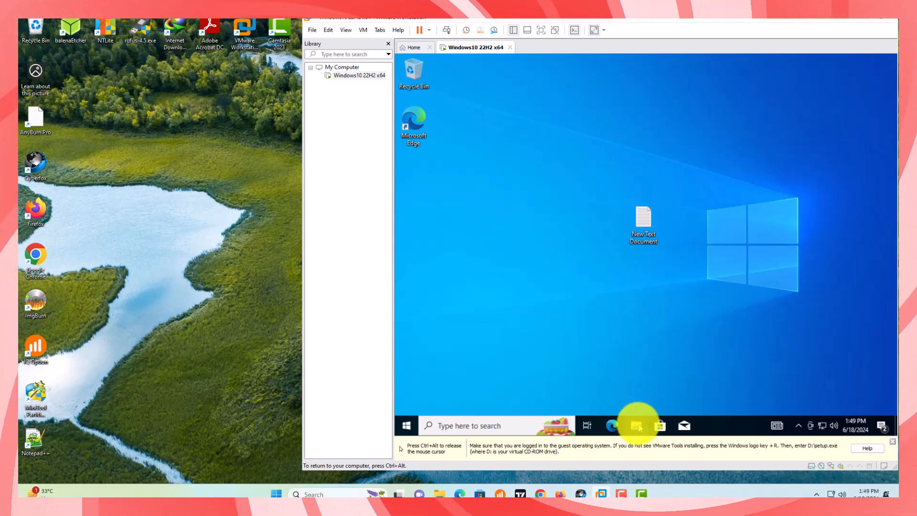
Launch the VMware Tools installer from DVD Drive (D:) in the guest, allow it to make changes and close File Explorer.
key("super+e")
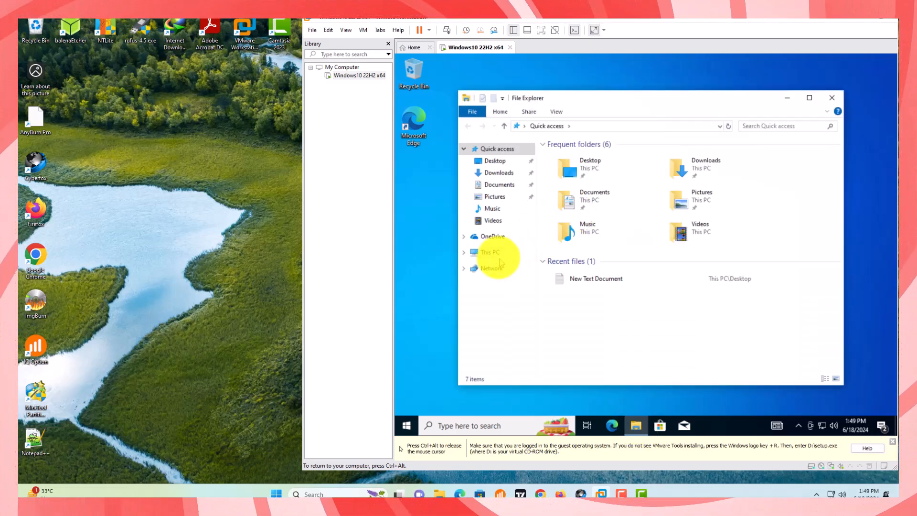
left_click(497, 252)
double_click(706, 289)
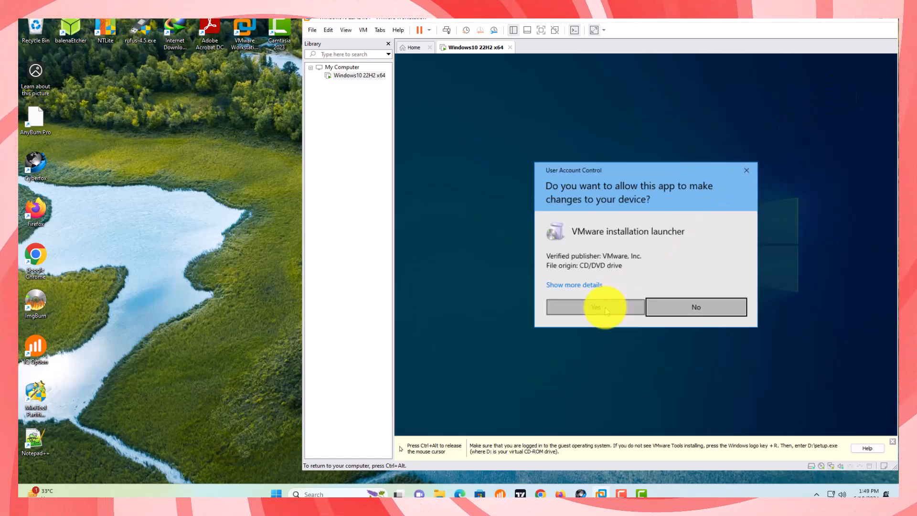
left_click(606, 309)
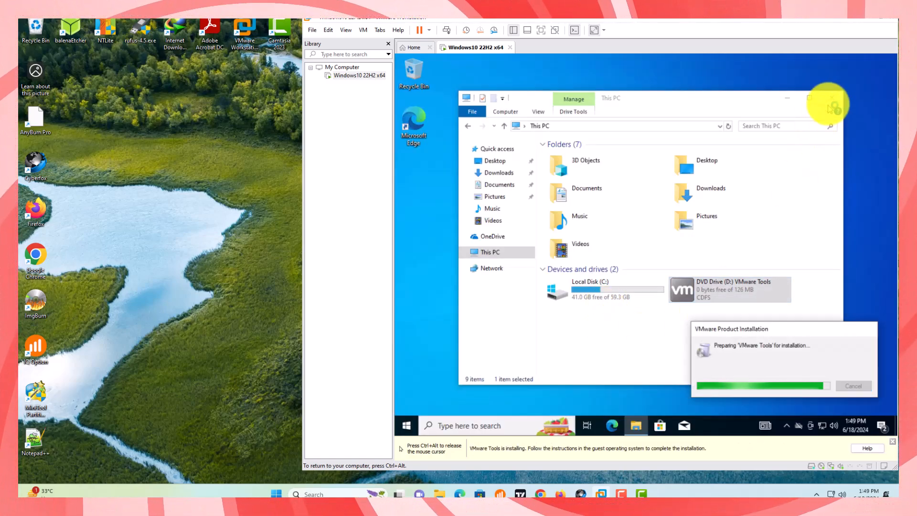
left_click(829, 104)
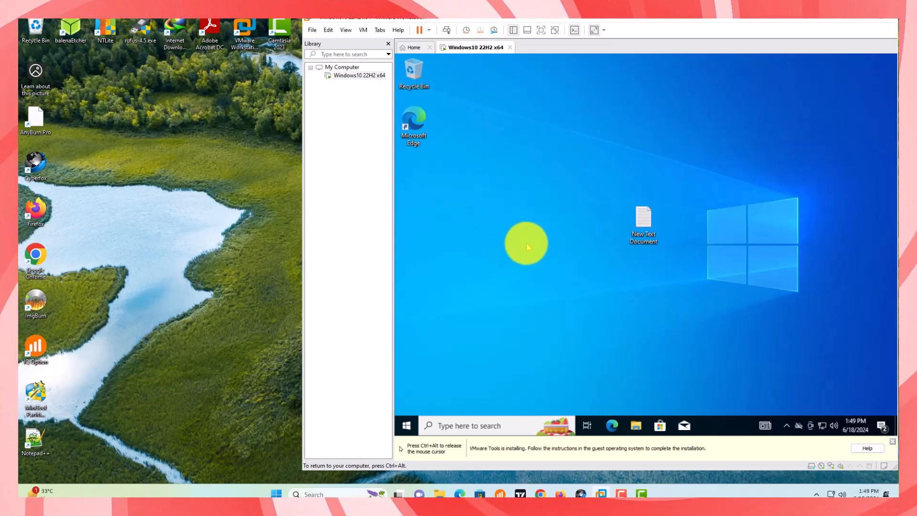
right_click(512, 186)
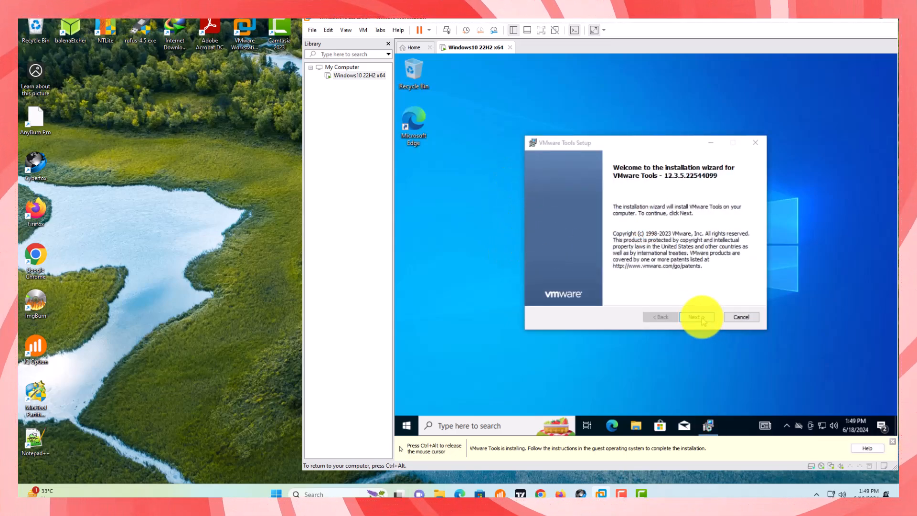
Install VMware Tools with the wizard's default options and restart the guest system.
left_click(699, 317)
left_click(699, 317)
left_click(700, 317)
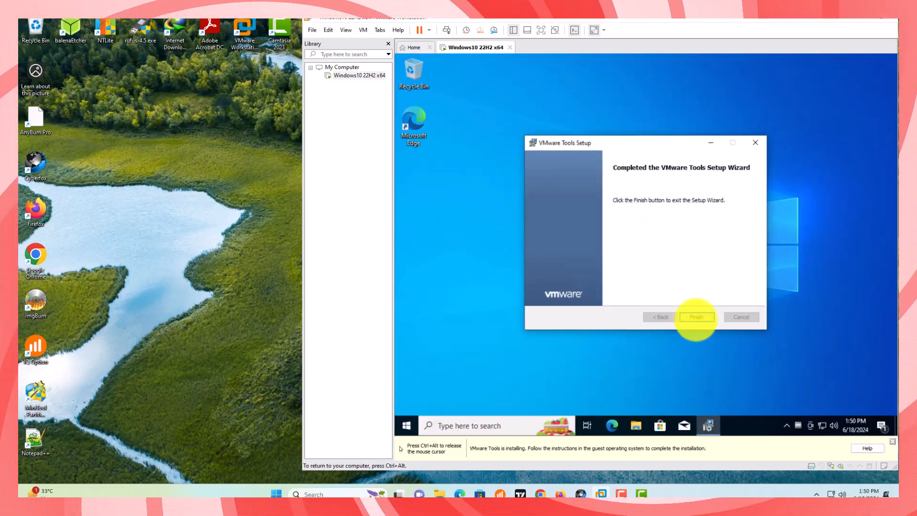
left_click(695, 316)
left_click(614, 263)
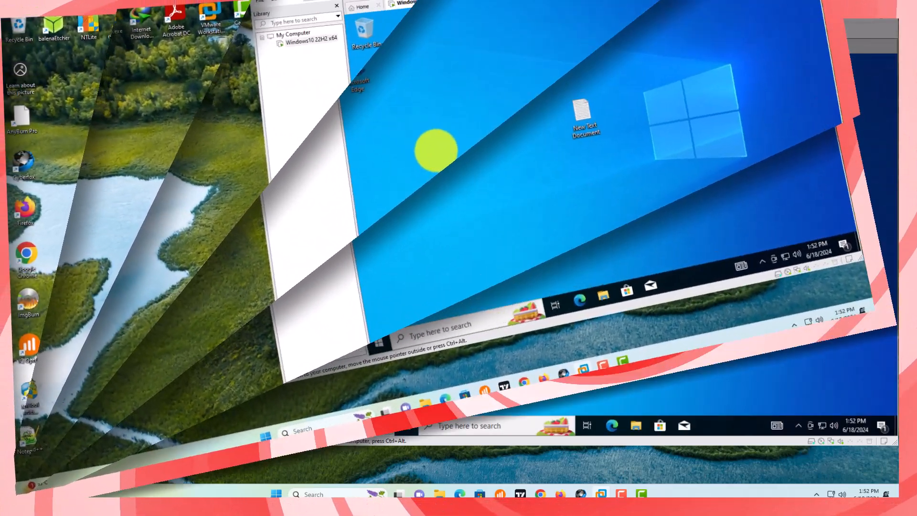
Copy New Text Document from the guest desktop and paste it onto the host desktop.
right_click(485, 217)
left_click(501, 241)
left_click_drag(635, 219, 680, 219)
right_click(679, 217)
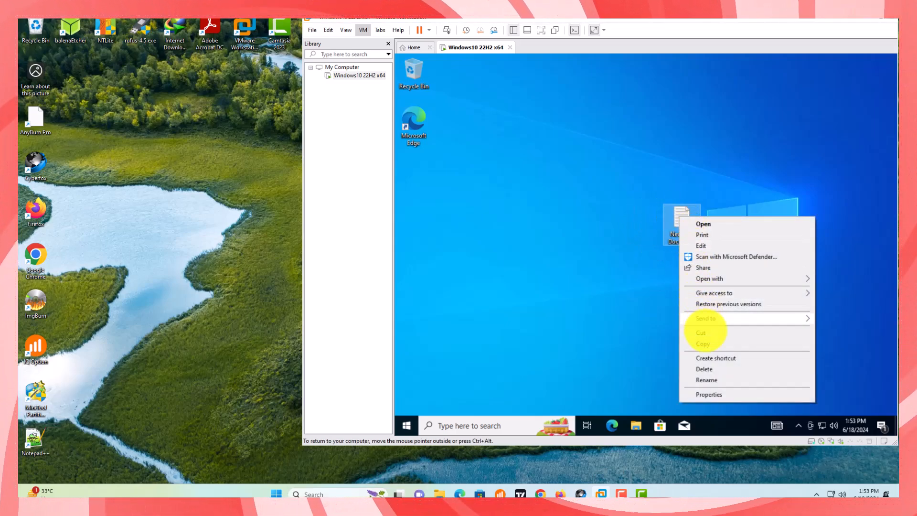
left_click(704, 343)
left_click(673, 333)
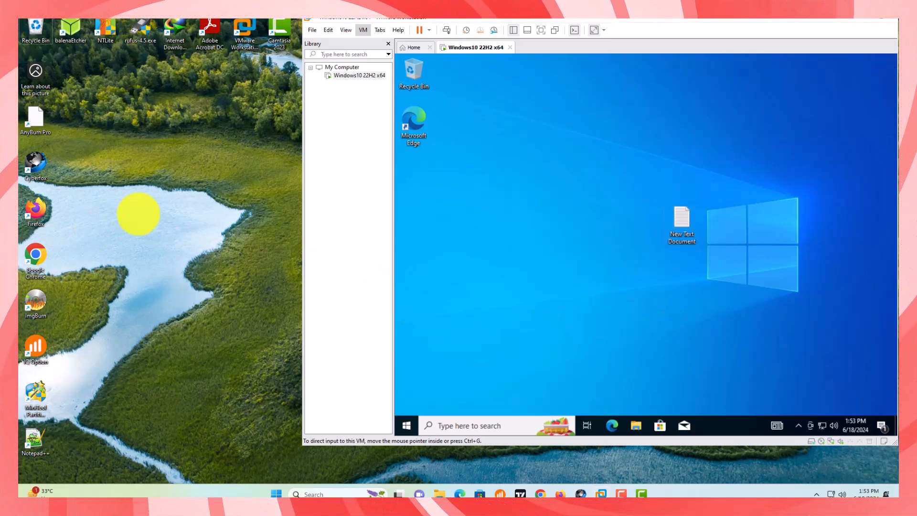
right_click(138, 214)
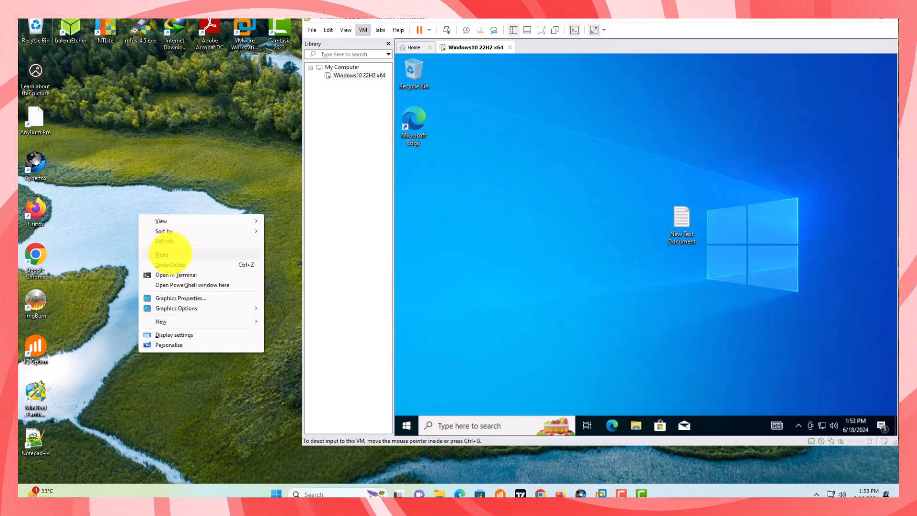
left_click(170, 254)
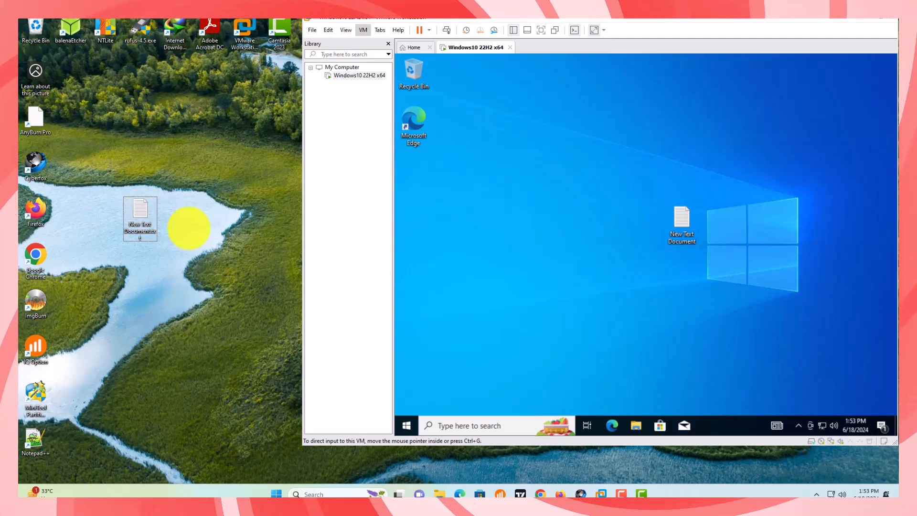
Move the guest's New Text Document to its Recycle Bin, and copy the host desktop's New Text Document onto the guest desktop.
left_click_drag(682, 220, 415, 76)
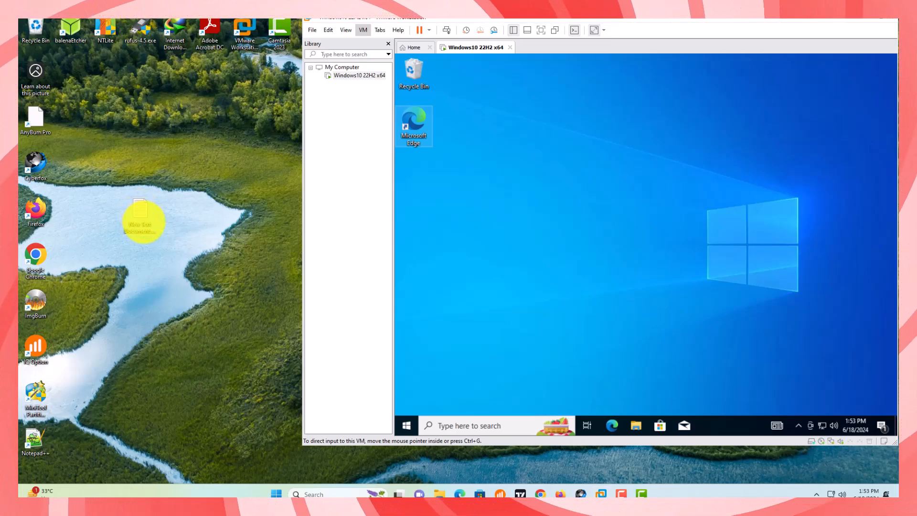
right_click(143, 223)
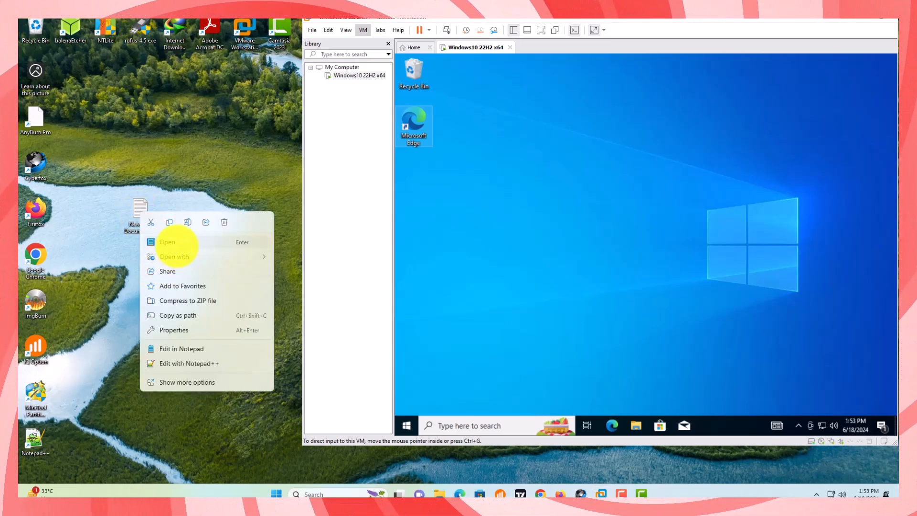
left_click(169, 222)
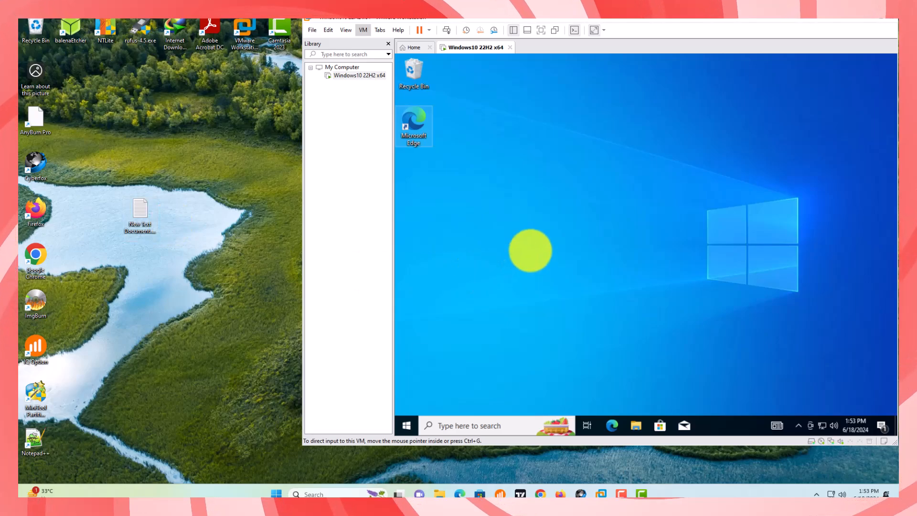
left_click(530, 250)
right_click(605, 182)
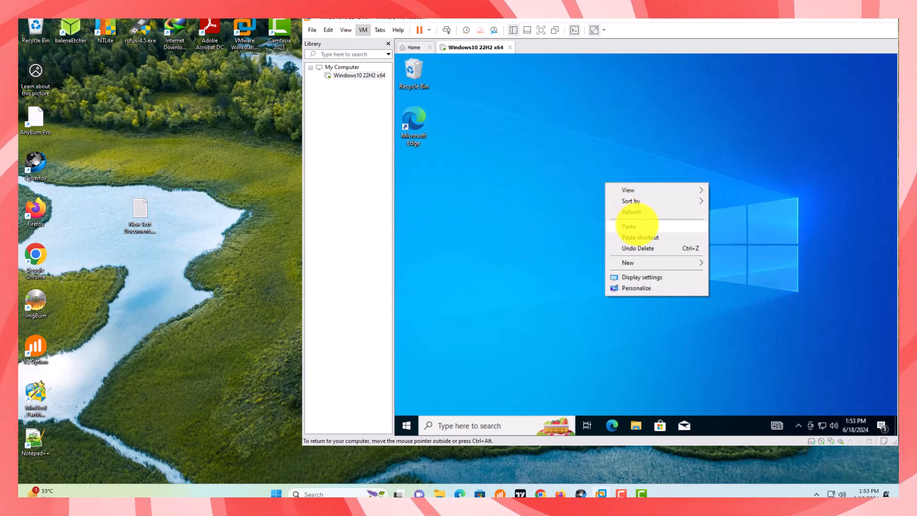
left_click(629, 226)
Move the pasted document to the guest's Recycle Bin and transfer the host's New Text Document directly onto the guest desktop without the clipboard.
mouse_move(610, 225)
left_mouse_down()
mouse_move(570, 178)
mouse_move(424, 74)
mouse_move(423, 81)
left_mouse_up()
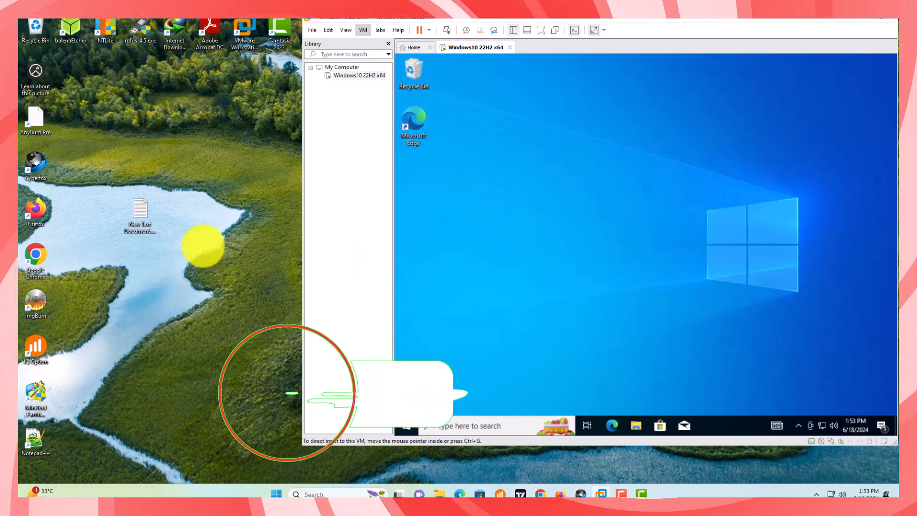
left_click_drag(139, 210, 639, 234)
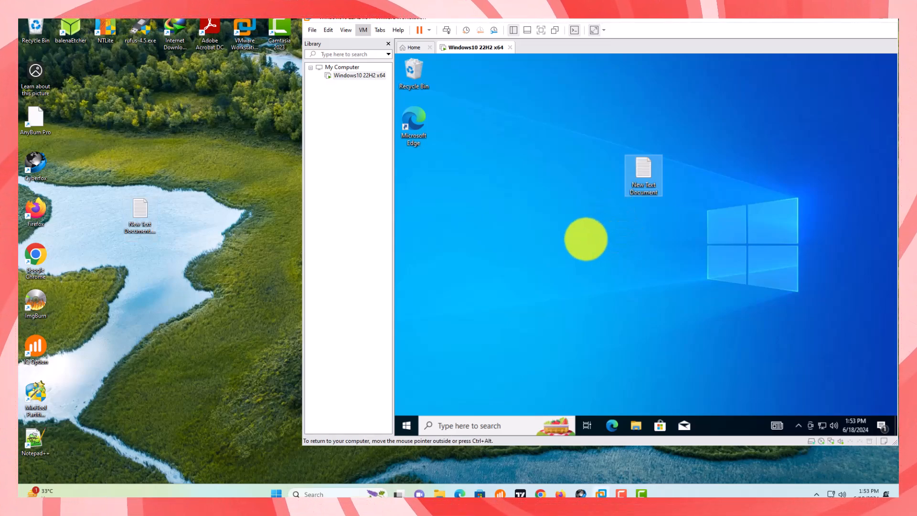
Move New Text Document from the guest desktop to the Recycle Bin and empty the bin permanently.
left_click_drag(640, 165, 418, 72)
right_click(418, 72)
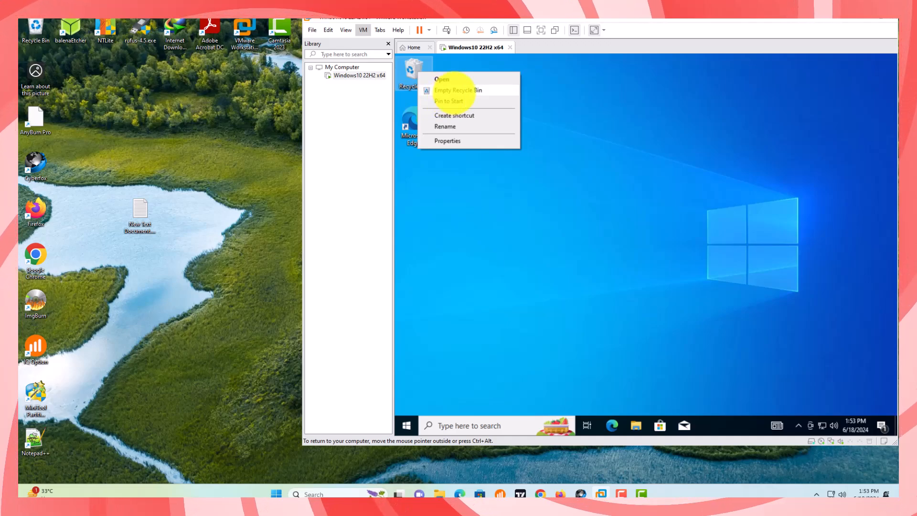
left_click(457, 91)
left_click(663, 242)
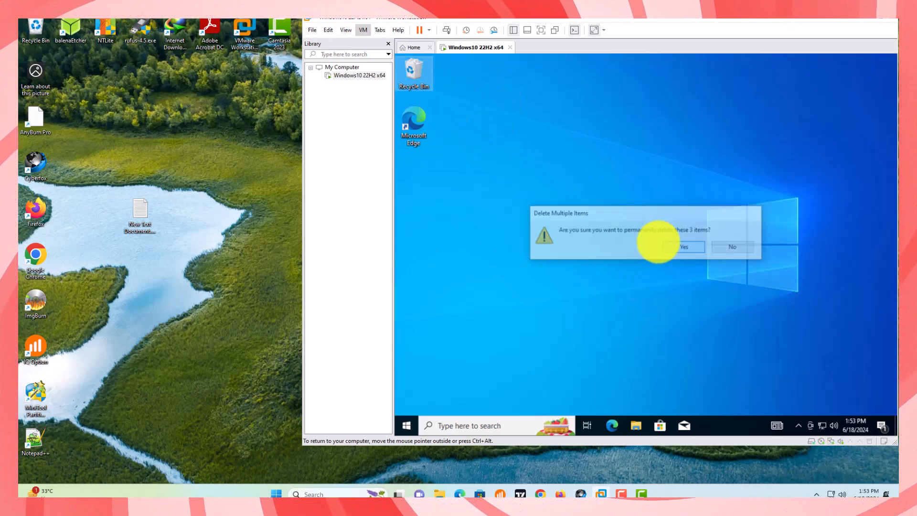
left_click(580, 247)
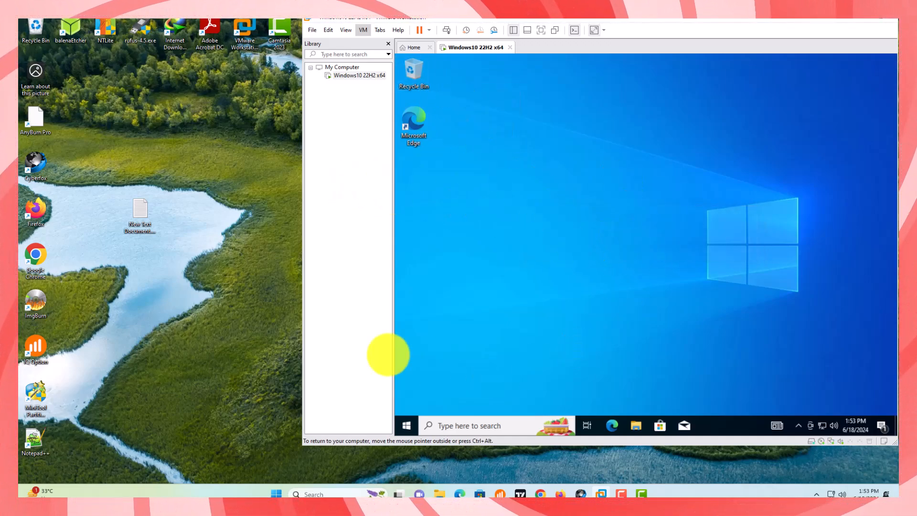